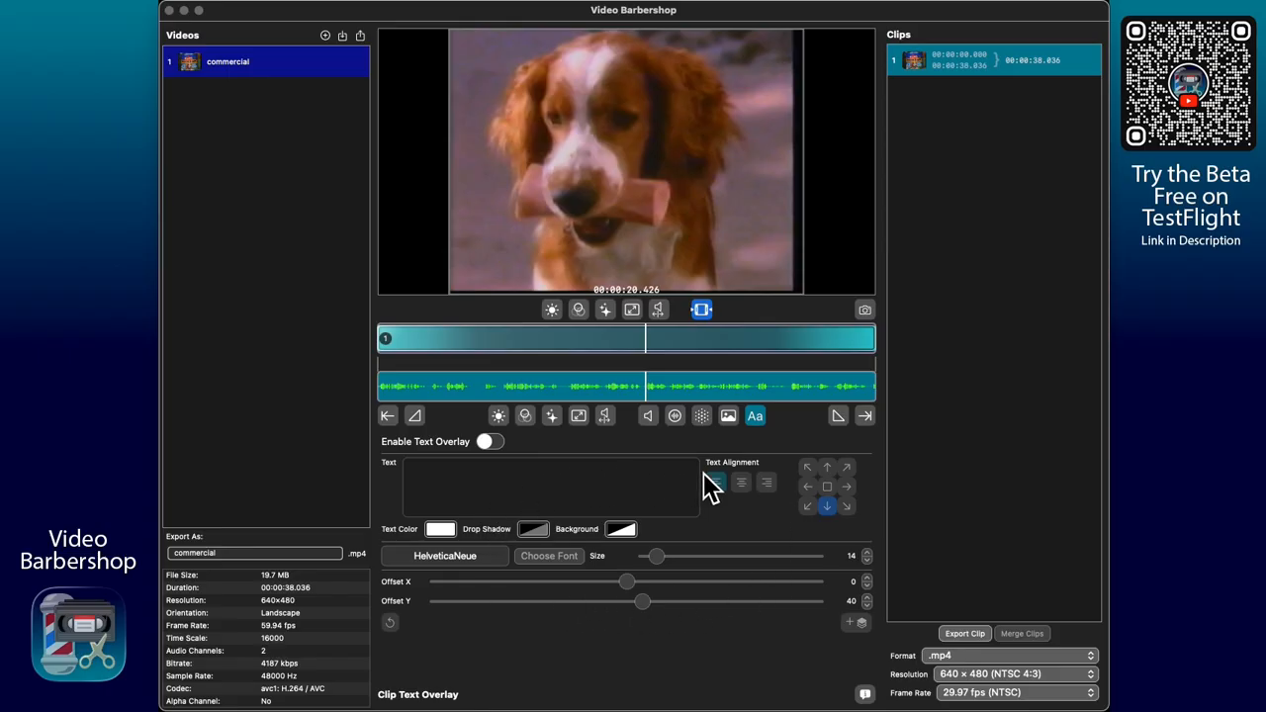
Step: Enable the clip's text overlay and enter "Text goes here" with "also here" on a second line
click(492, 443)
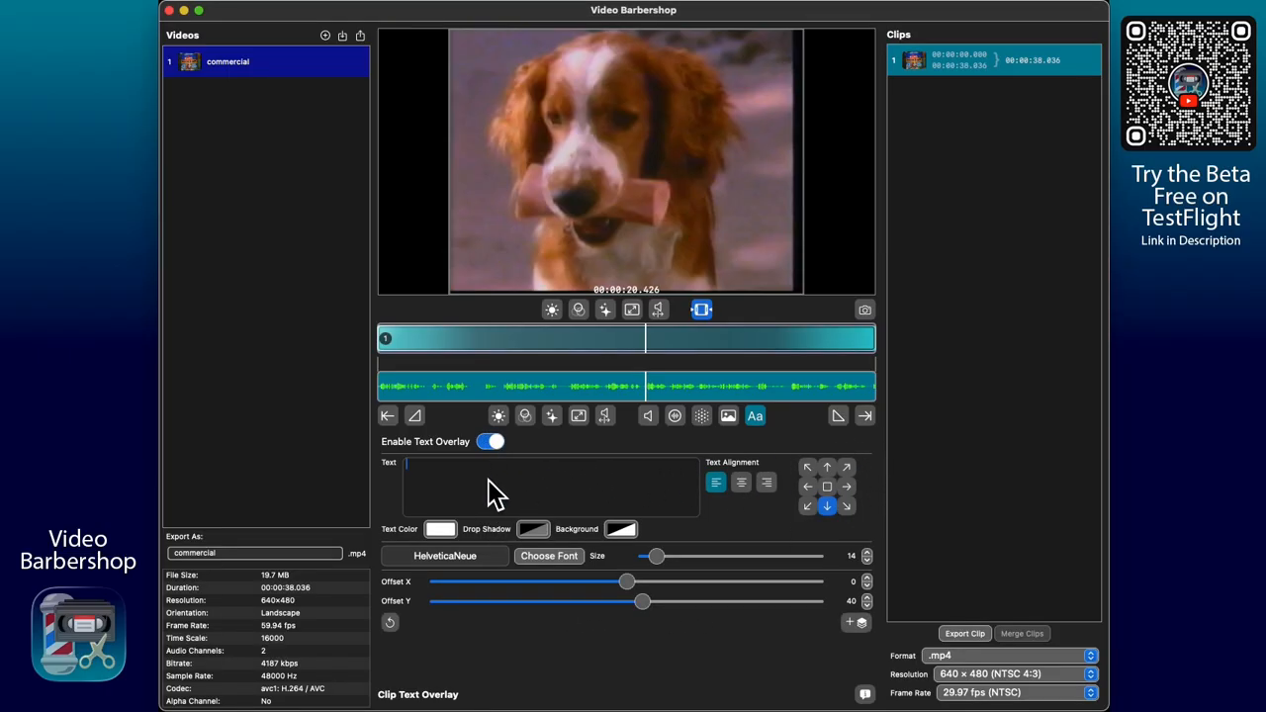
text(Text goes here)
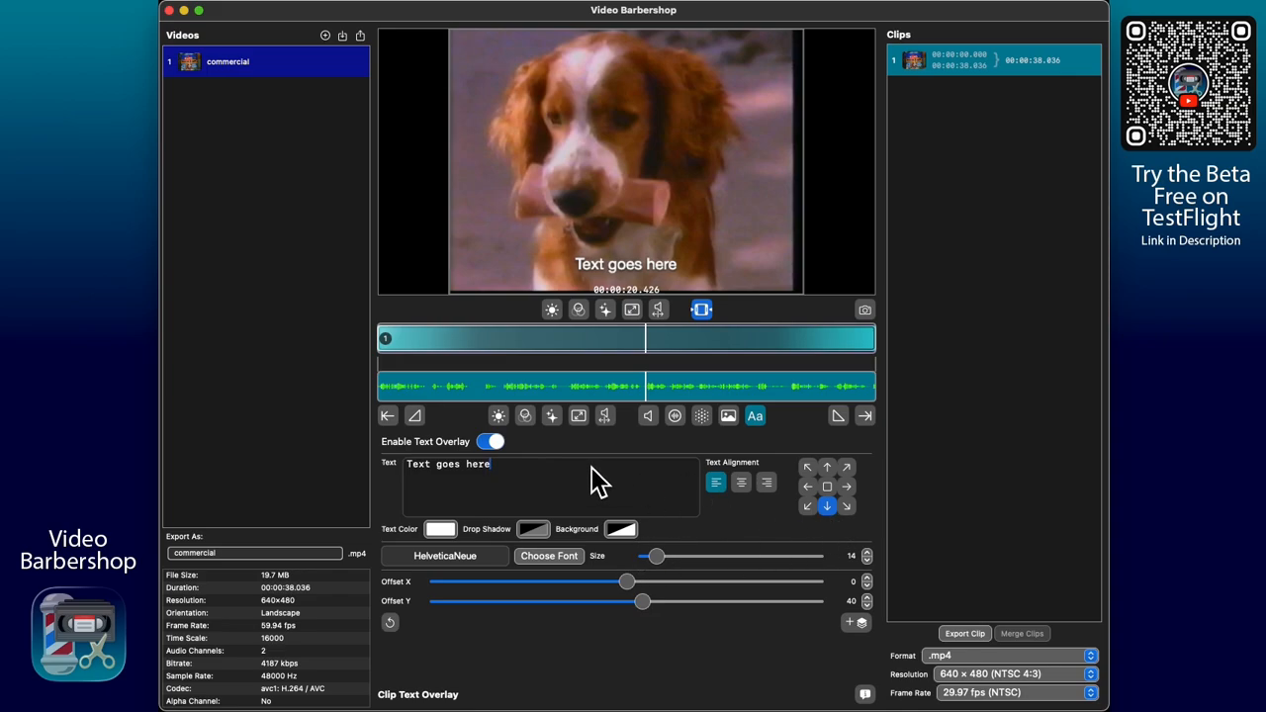
key(Return)
text(also here)
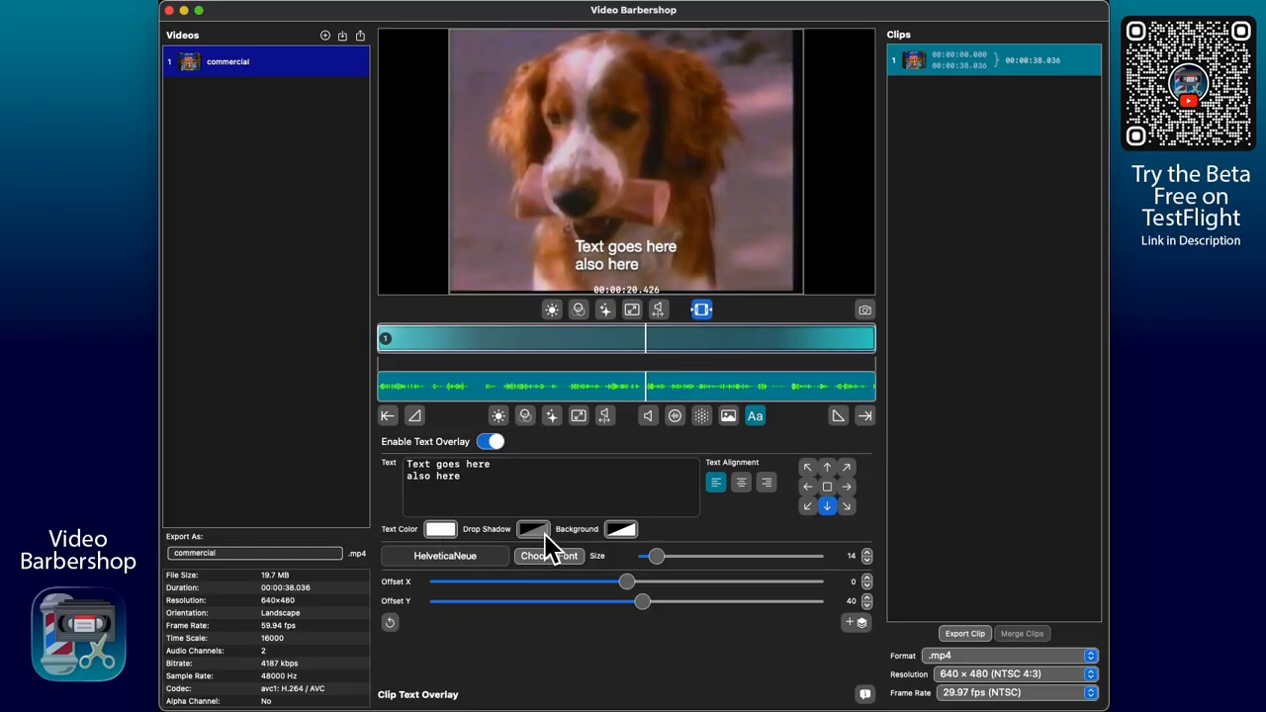
Step: Give the overlay text a dark purple background at 100% opacity
click(622, 530)
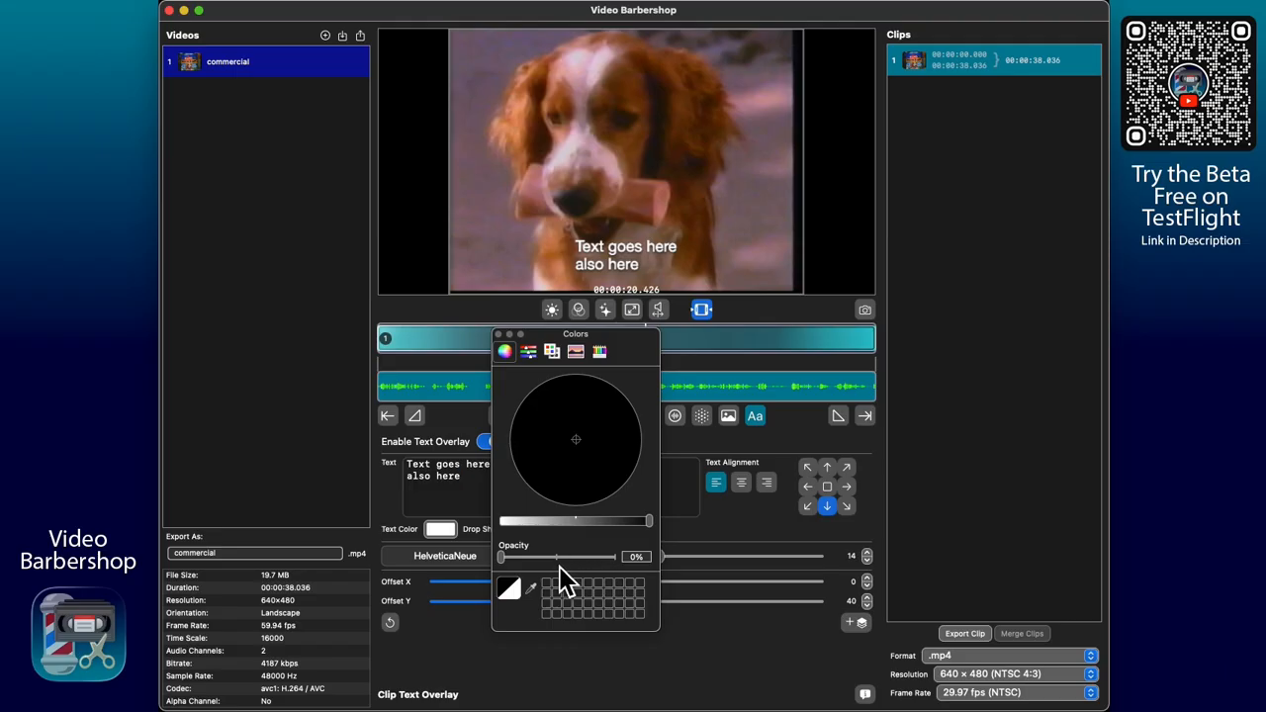
drag(559, 565, 646, 564)
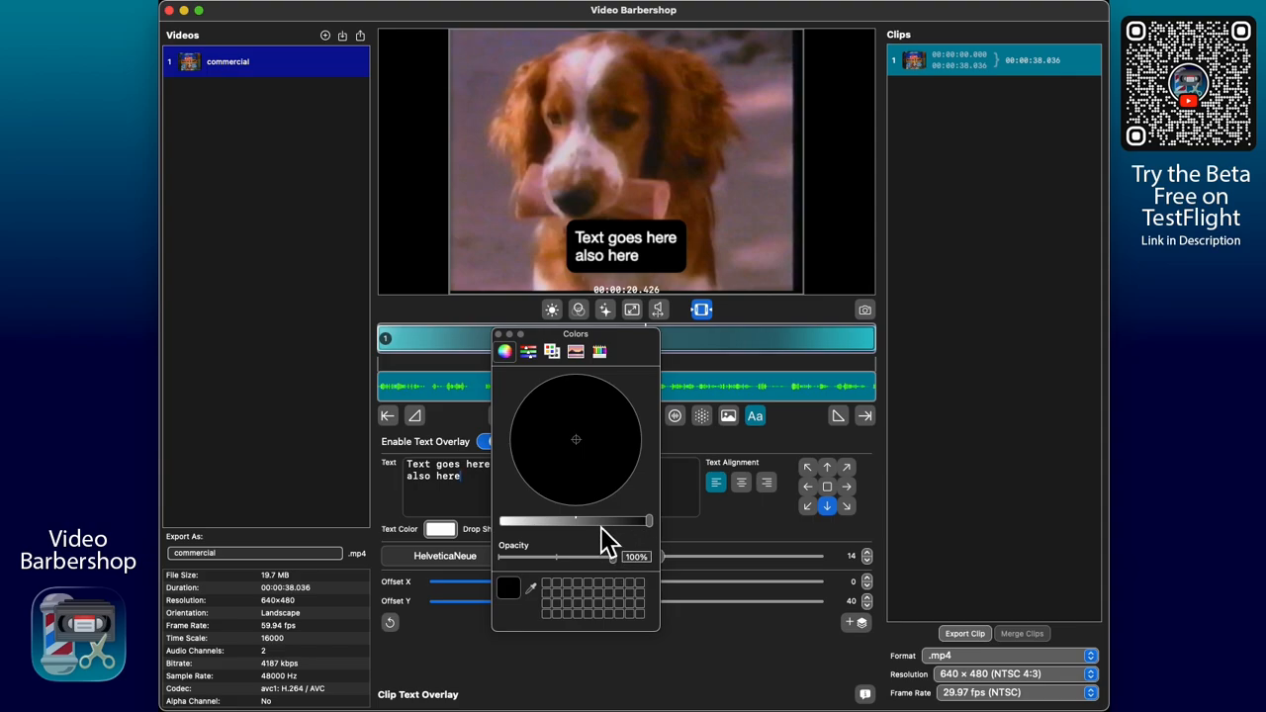
drag(602, 524, 592, 524)
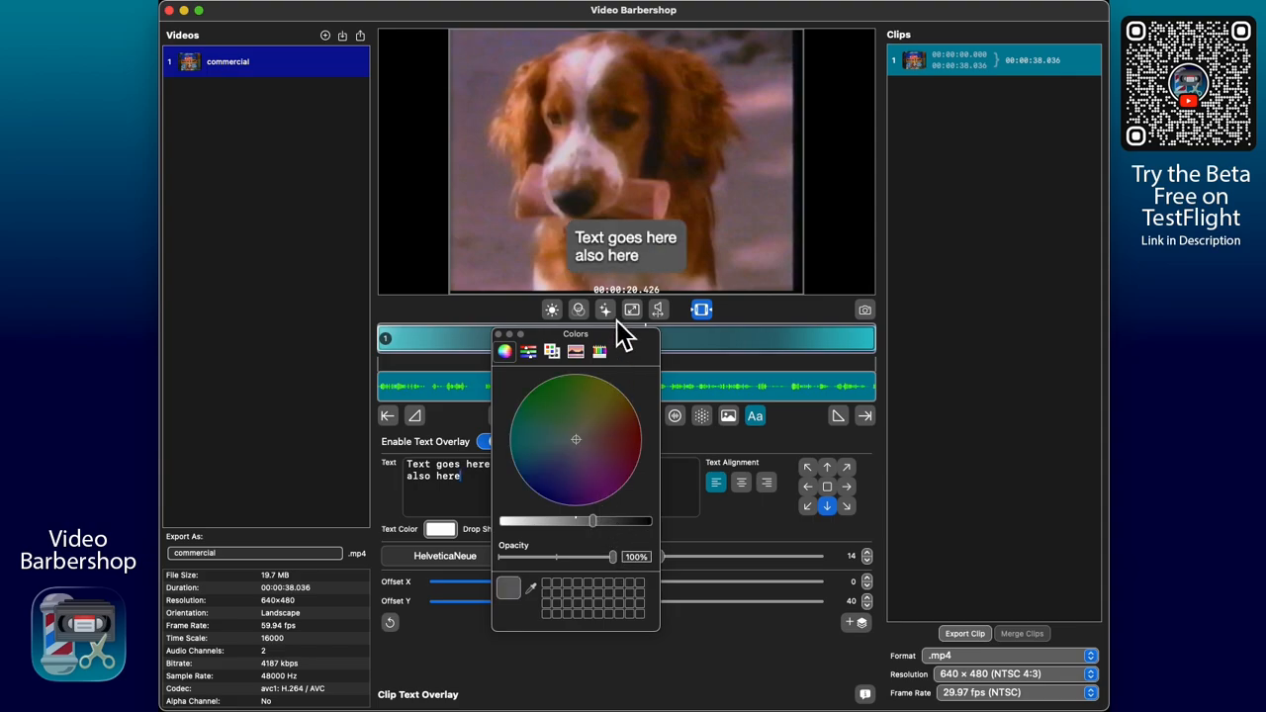
click(613, 483)
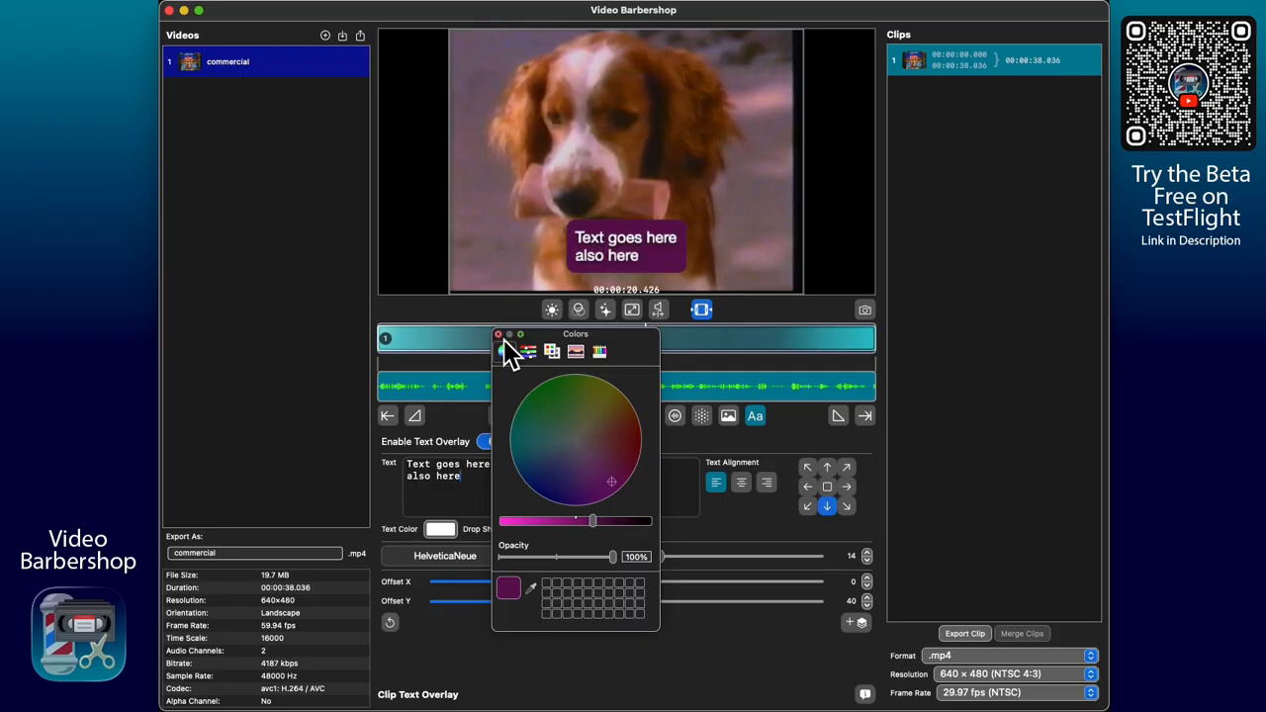
click(498, 335)
Step: Set the overlay text's drop shadow to bright yellow at 100% opacity
click(537, 536)
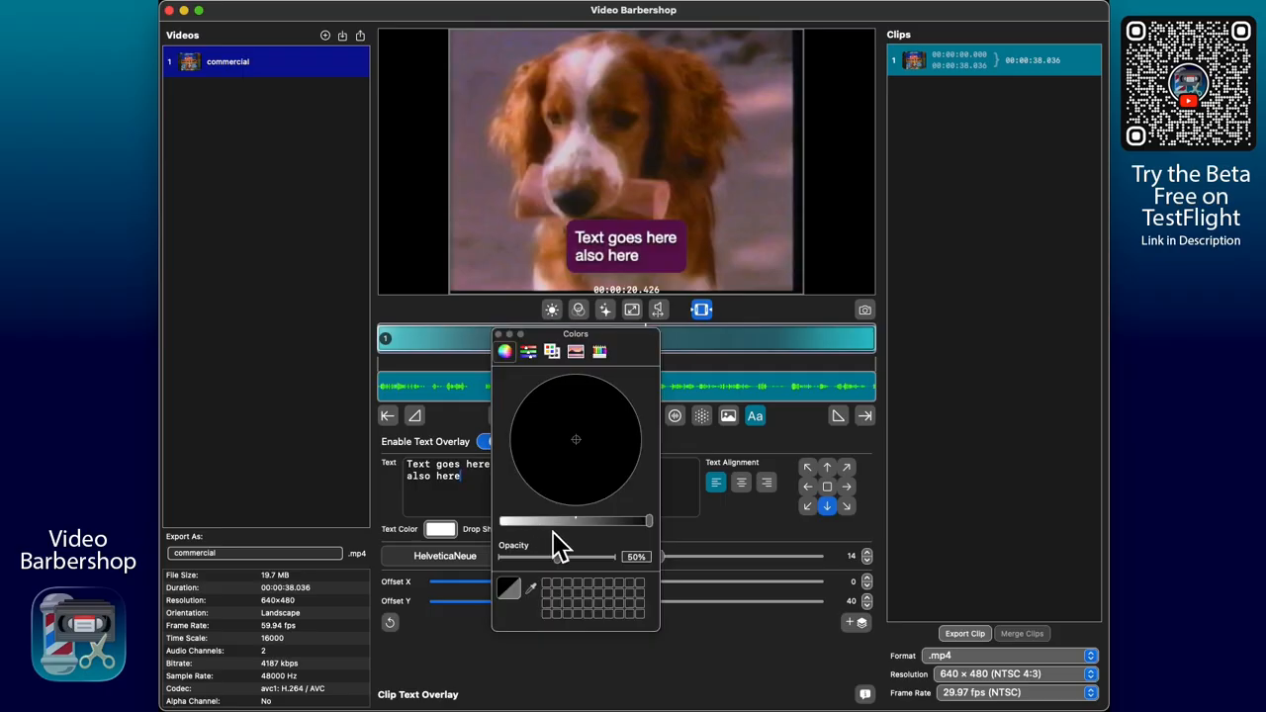
drag(560, 558, 665, 564)
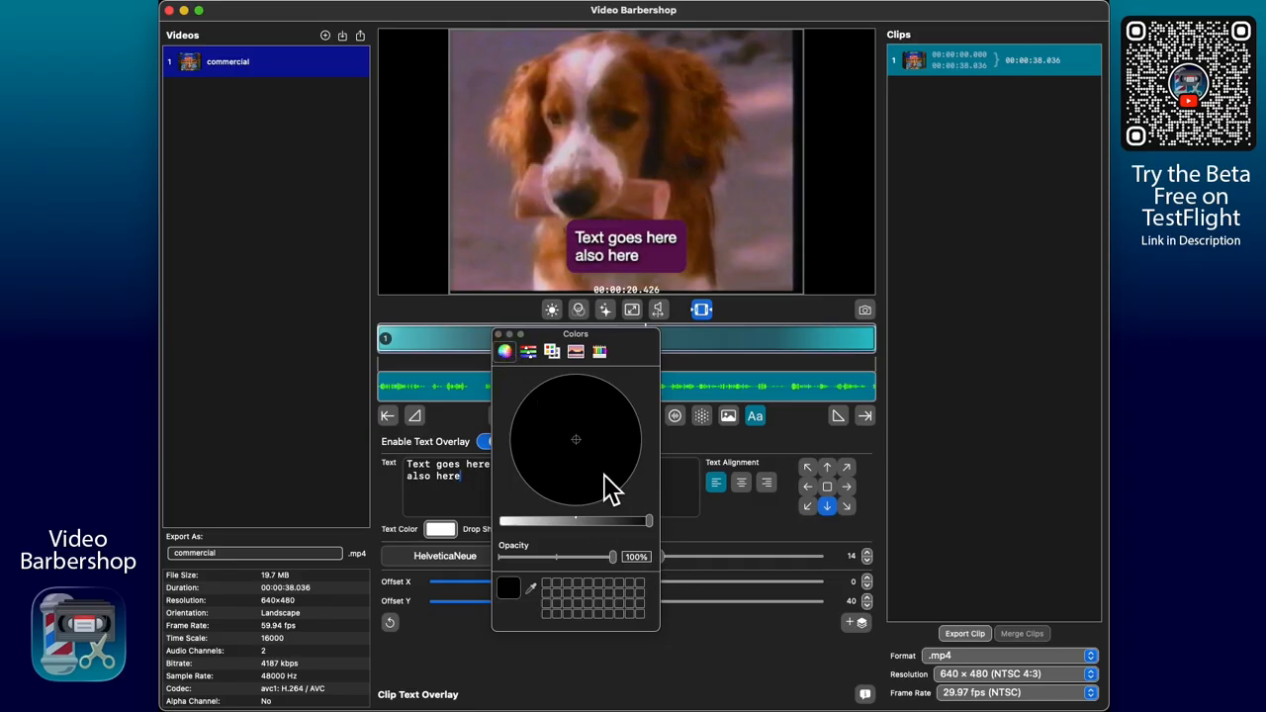
drag(636, 522, 475, 528)
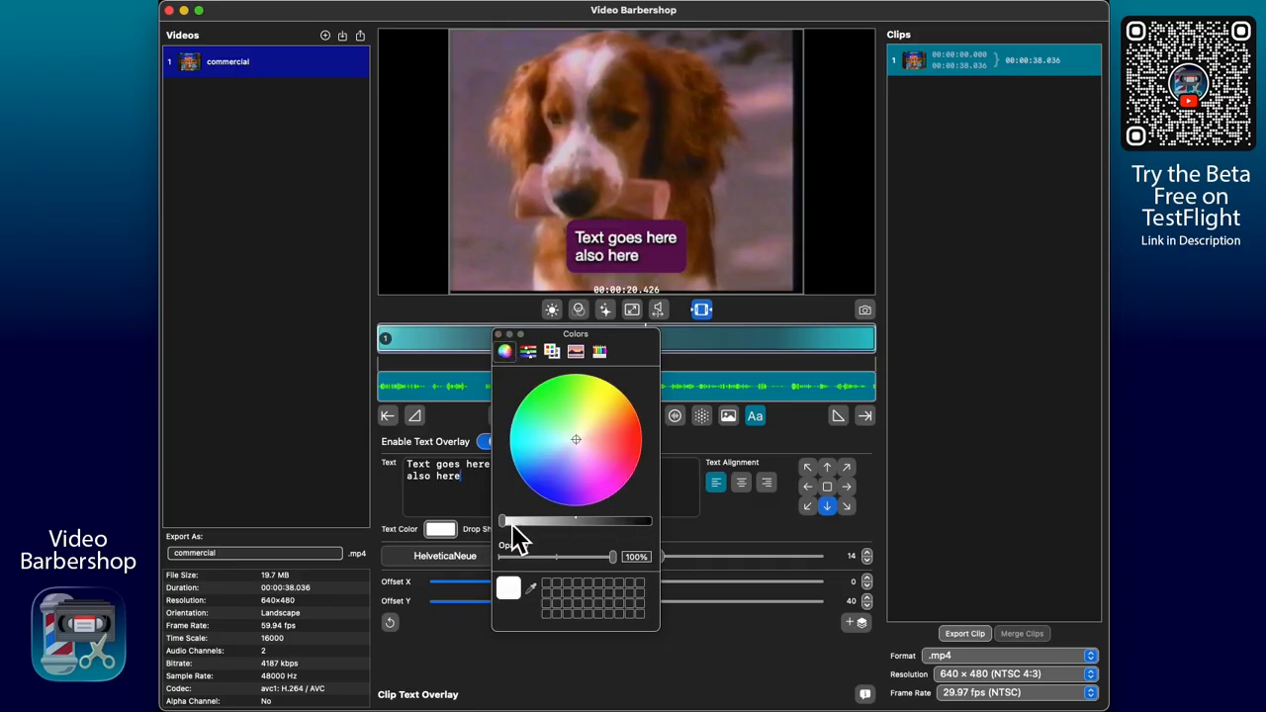
click(606, 384)
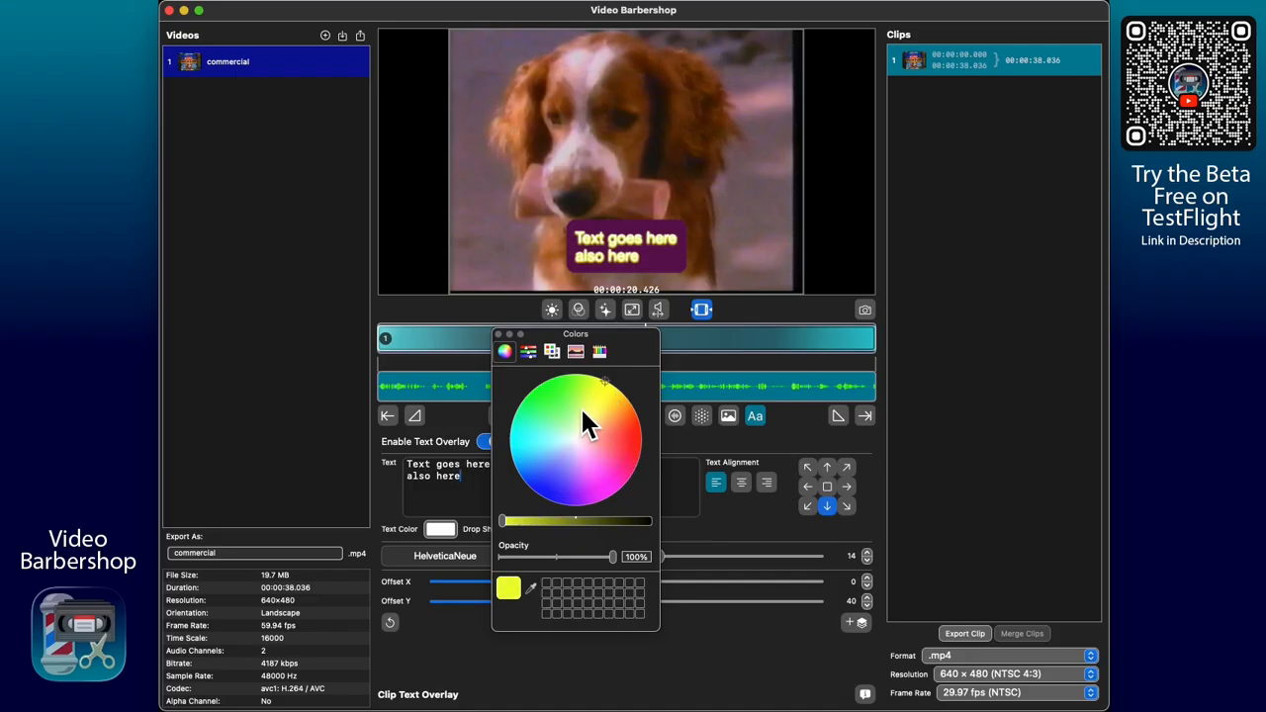
click(500, 335)
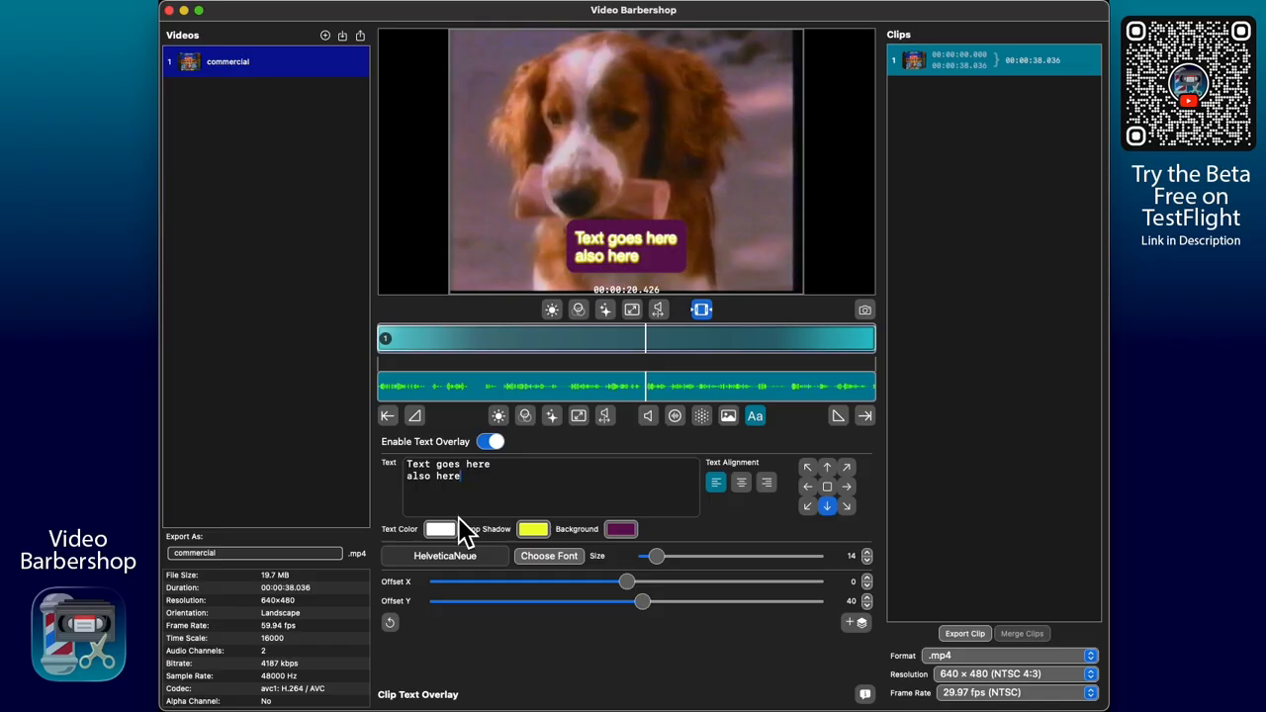
Step: Change the overlay's text color to cyan
click(447, 532)
drag(554, 481, 525, 441)
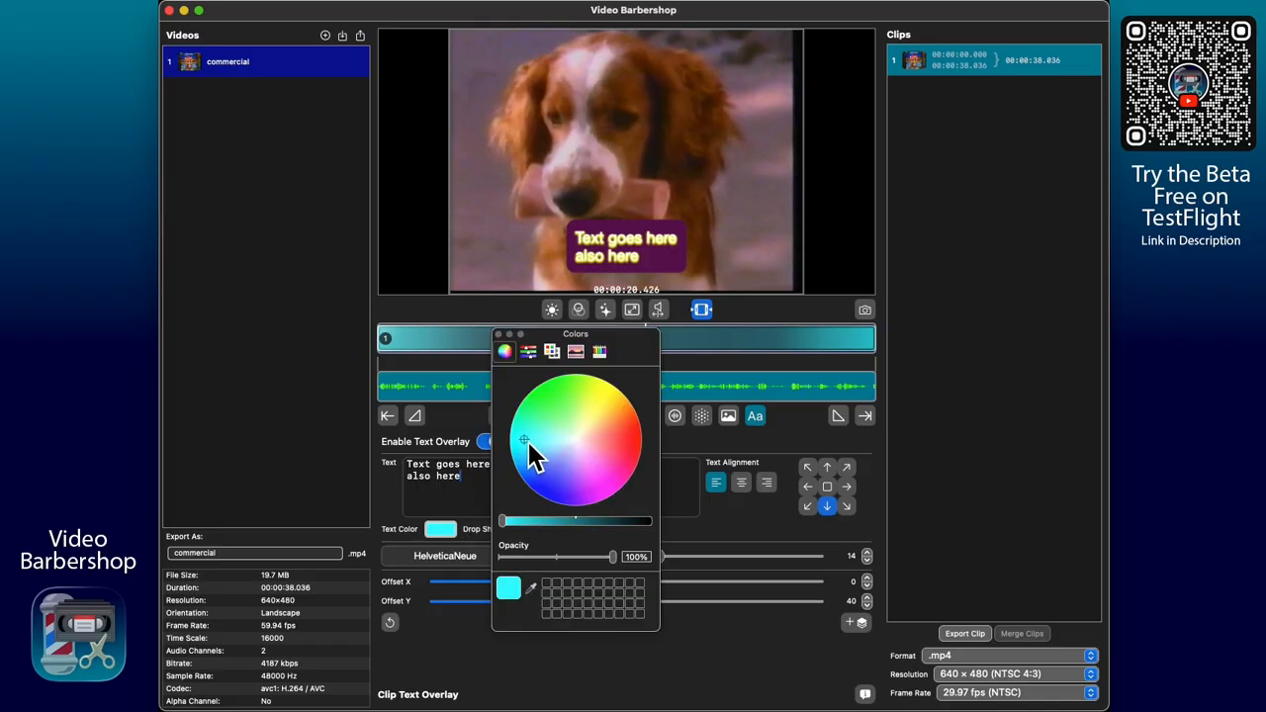
click(498, 336)
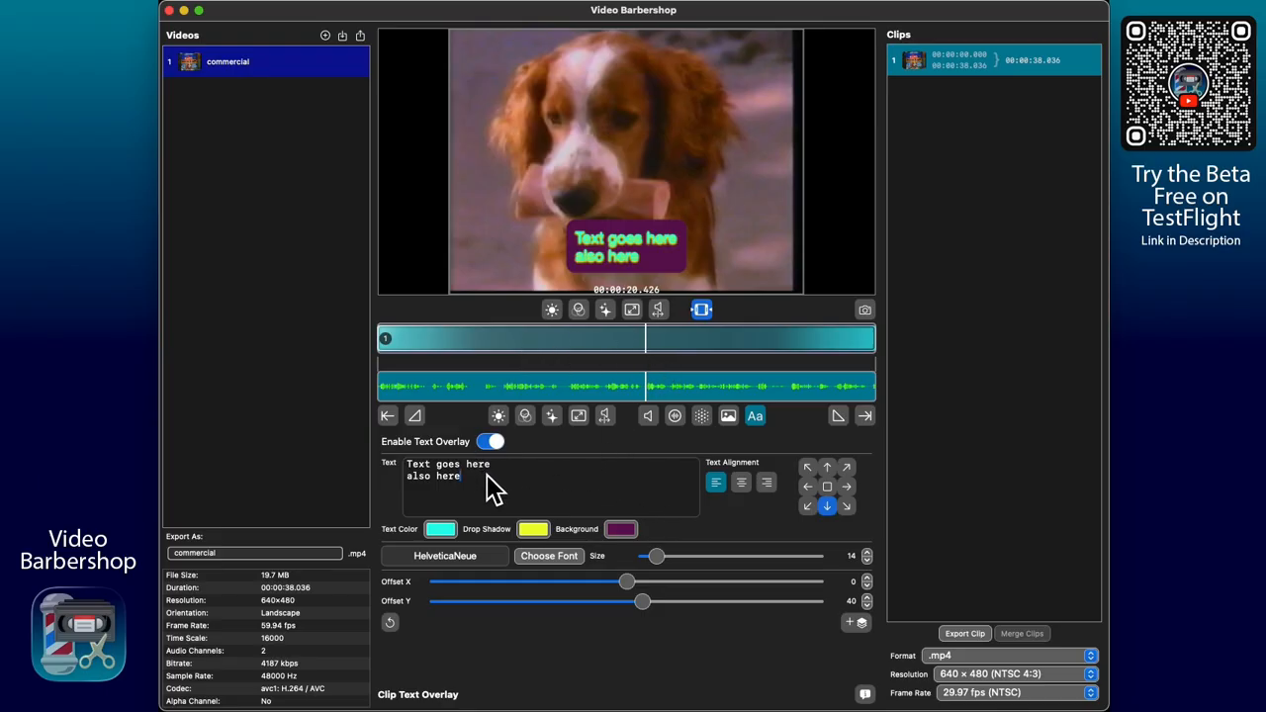
Step: Try right alignment on the two overlay text lines, settling on center alignment
click(742, 484)
click(770, 483)
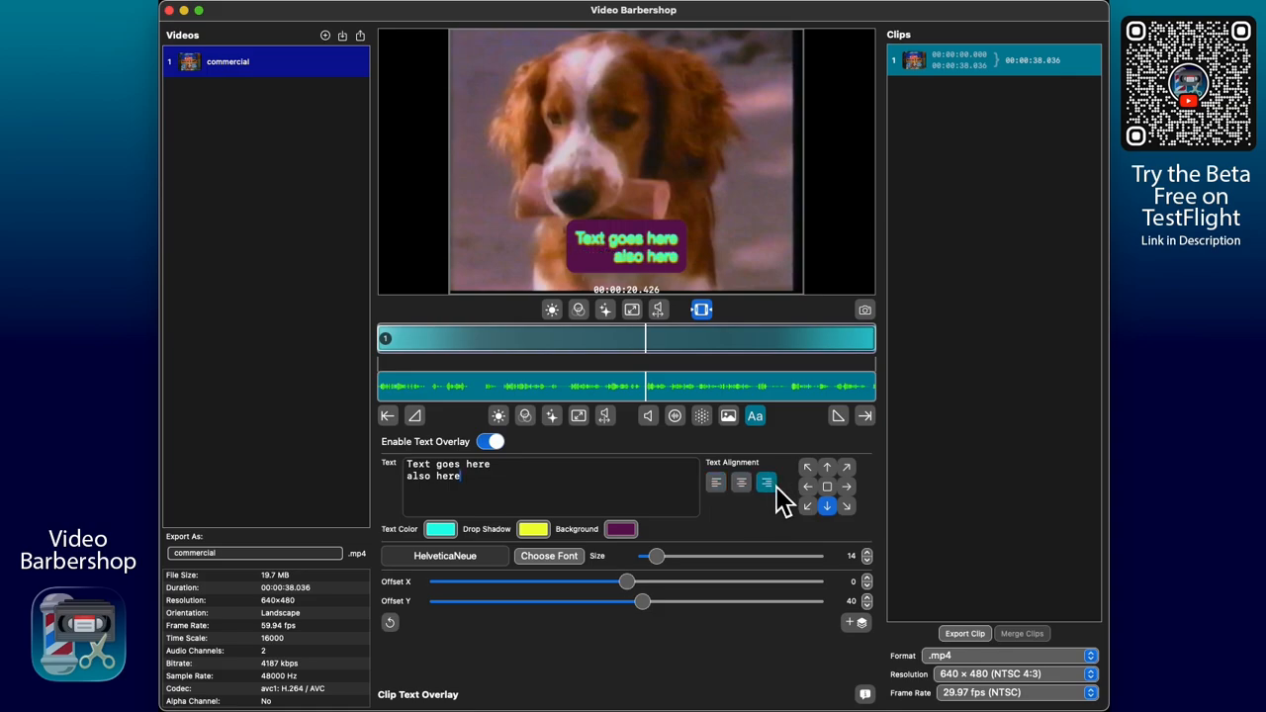
click(749, 487)
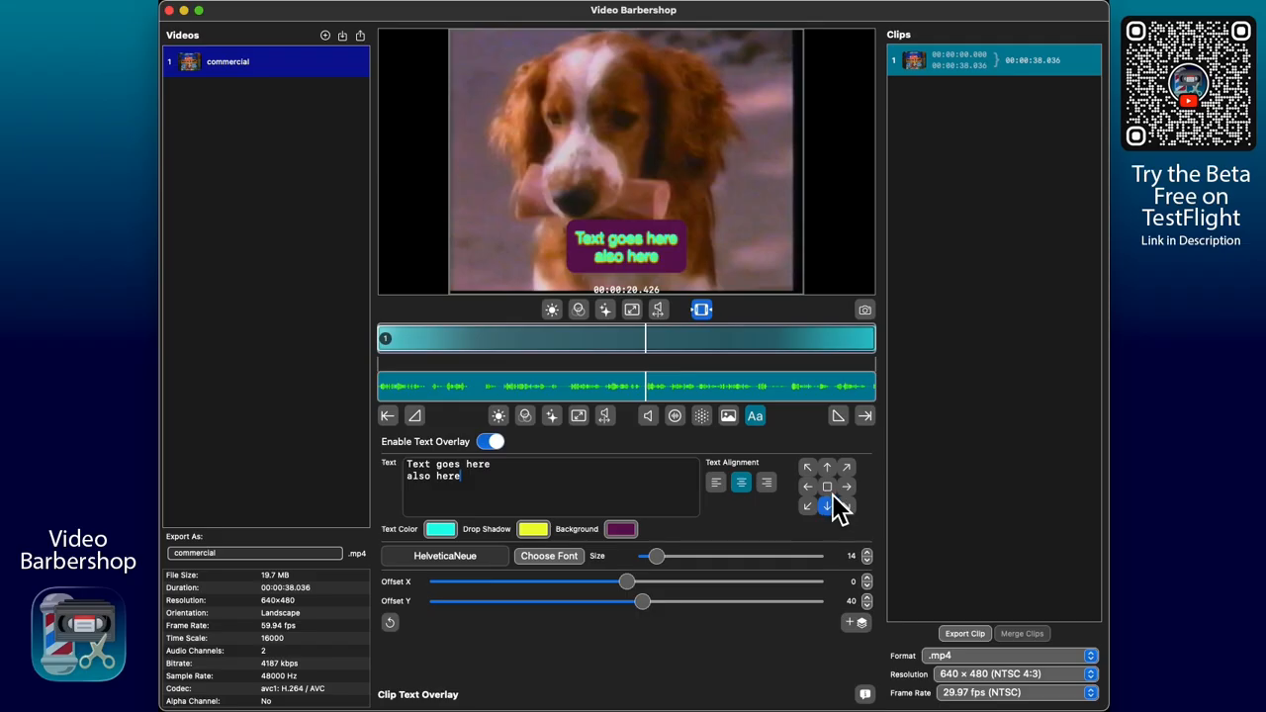
Step: Try the overlay at the left, right and center positions of the frame, returning it to bottom center
click(810, 506)
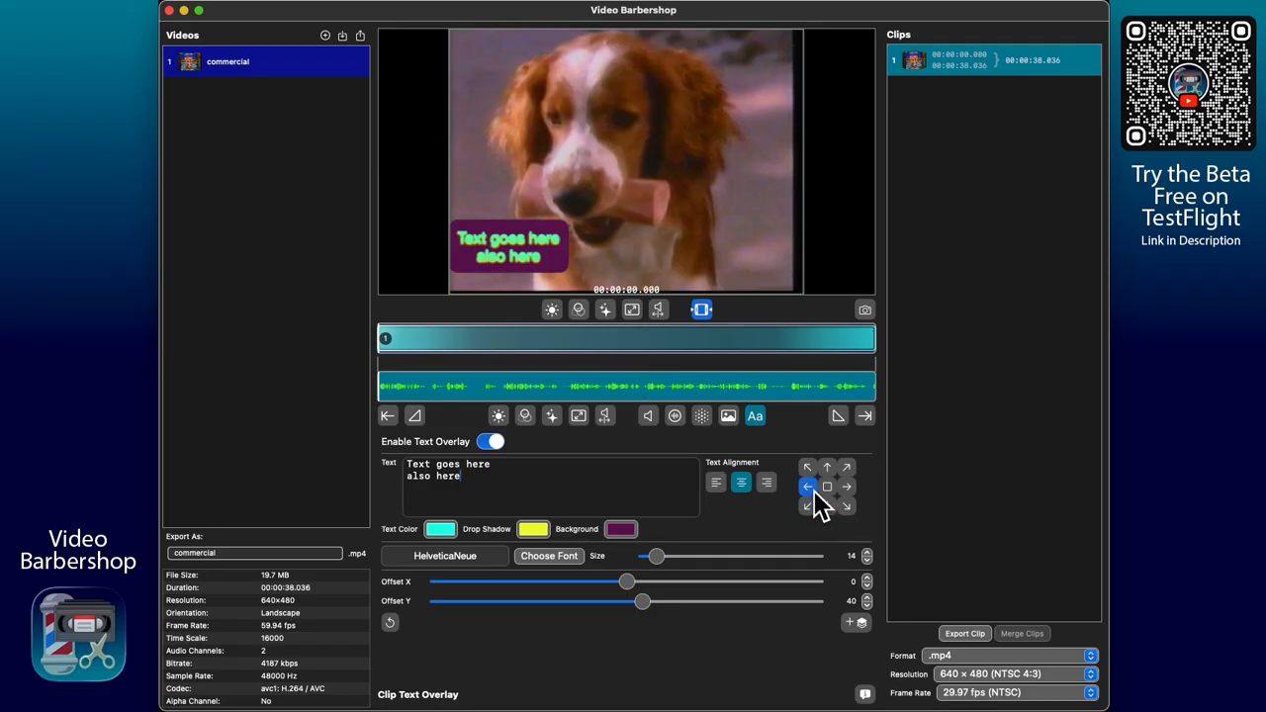
click(847, 488)
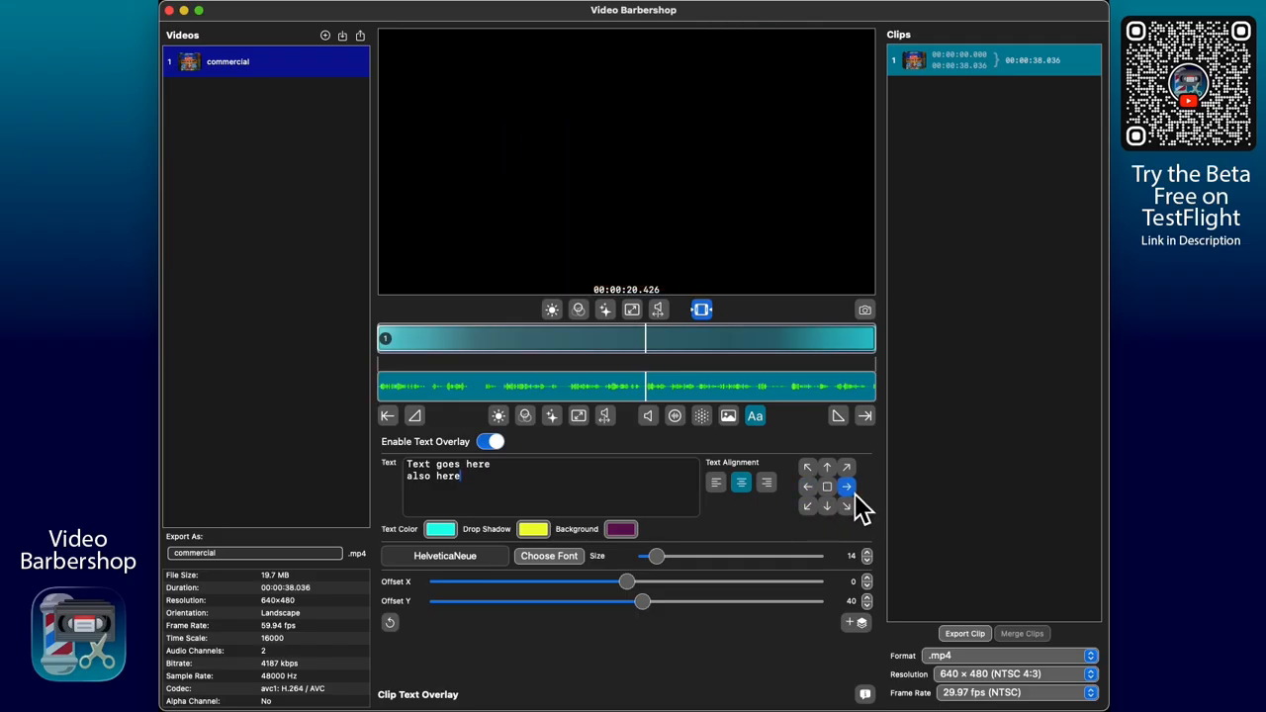
click(828, 489)
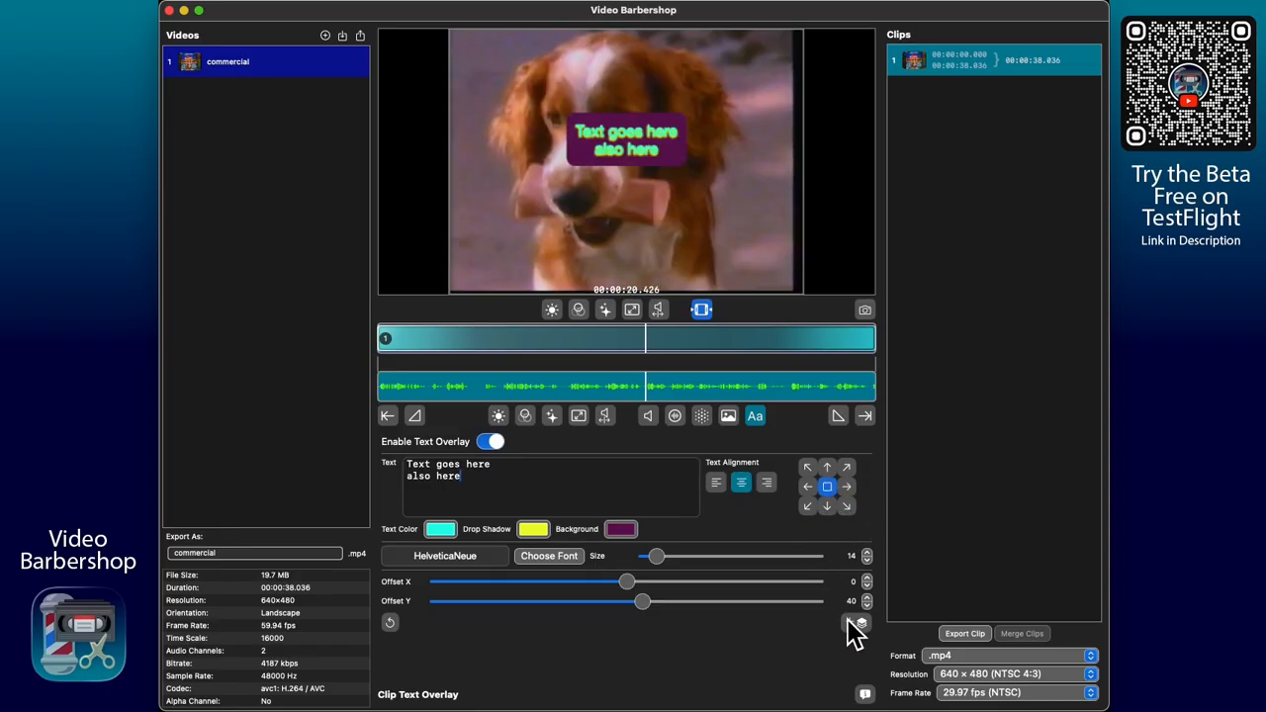
click(828, 507)
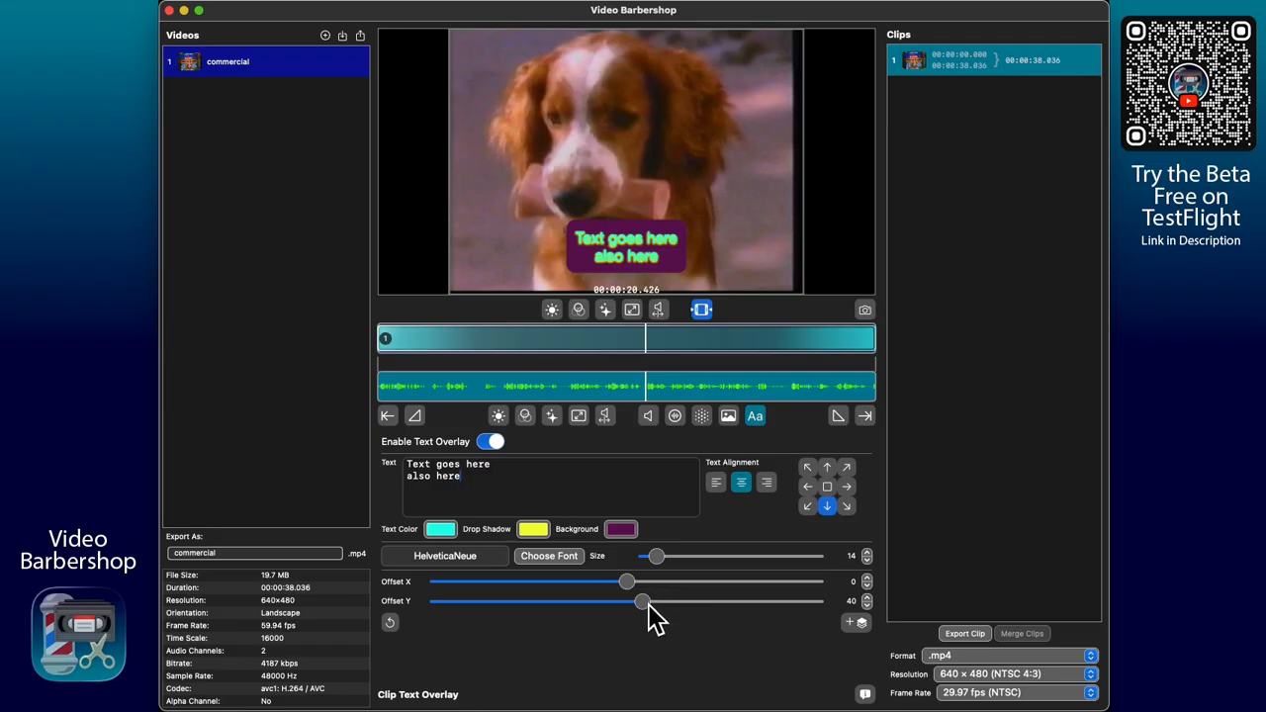
Step: Set the overlay's Offset Y to 0 and position it at the center of the frame
drag(645, 605, 628, 617)
click(866, 597)
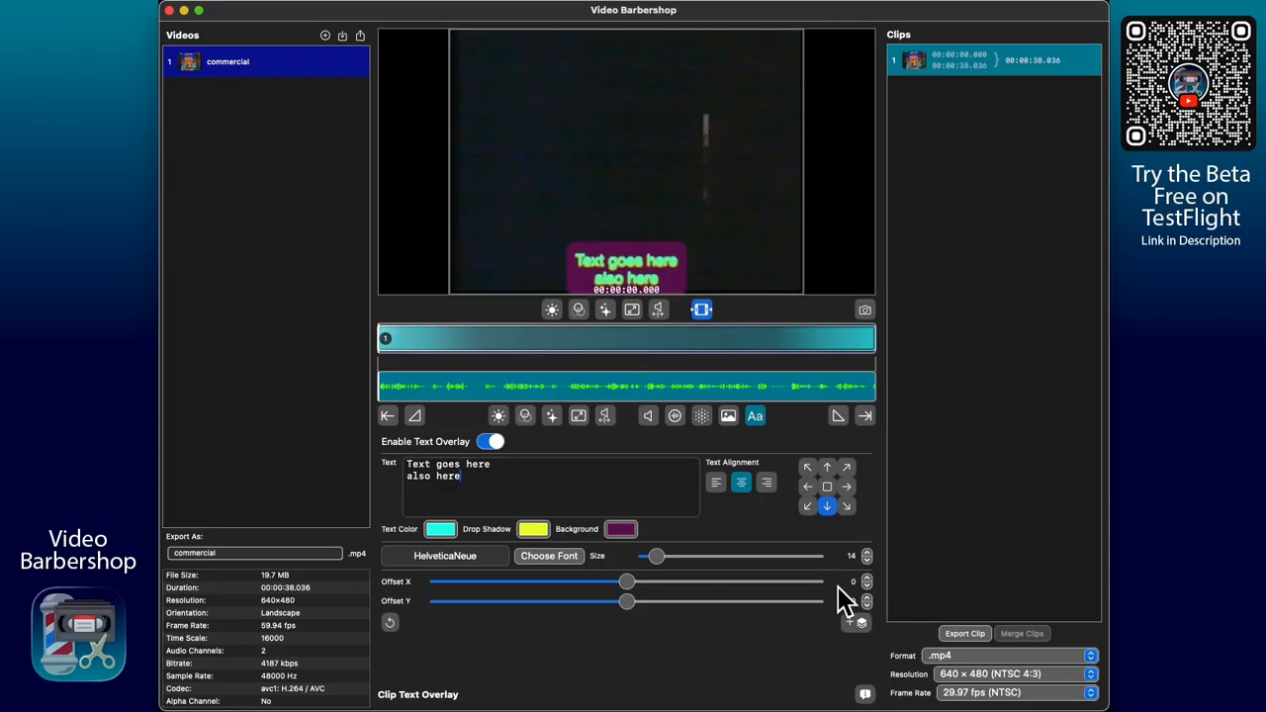
click(827, 485)
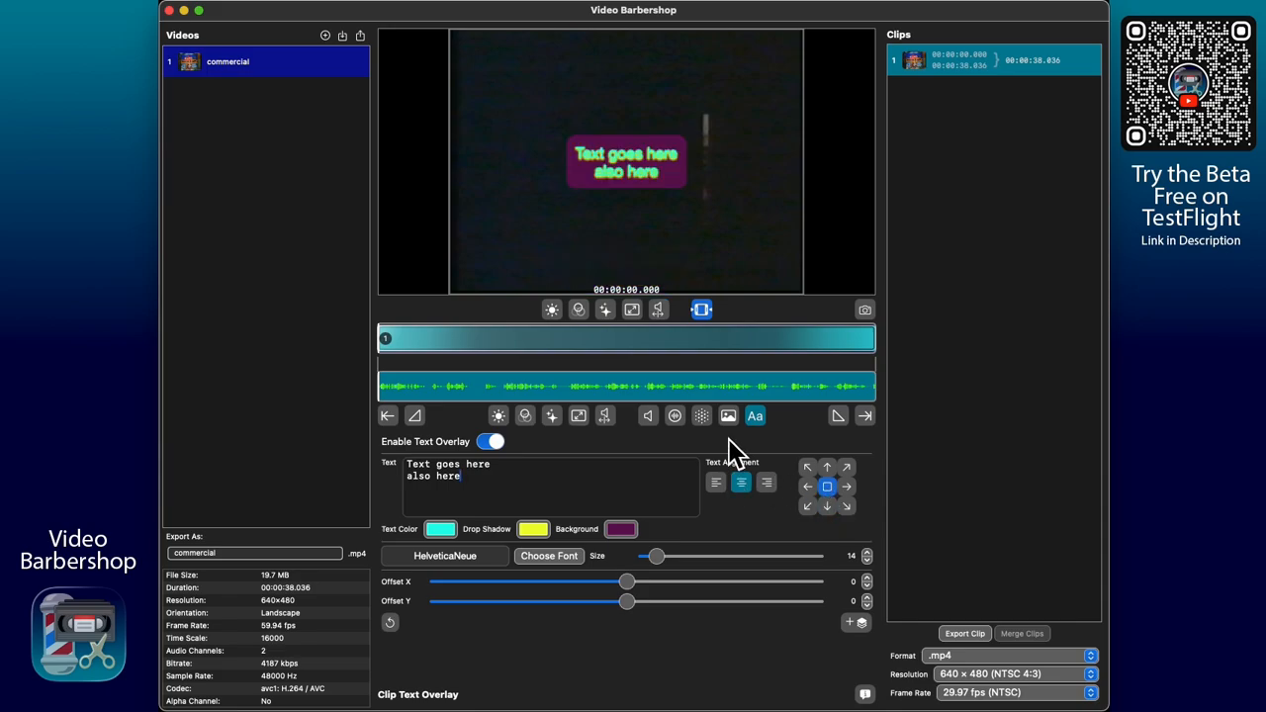
Step: Move the playhead to about 00:00:20.975 and enlarge the overlay text to size 31
drag(622, 386, 656, 389)
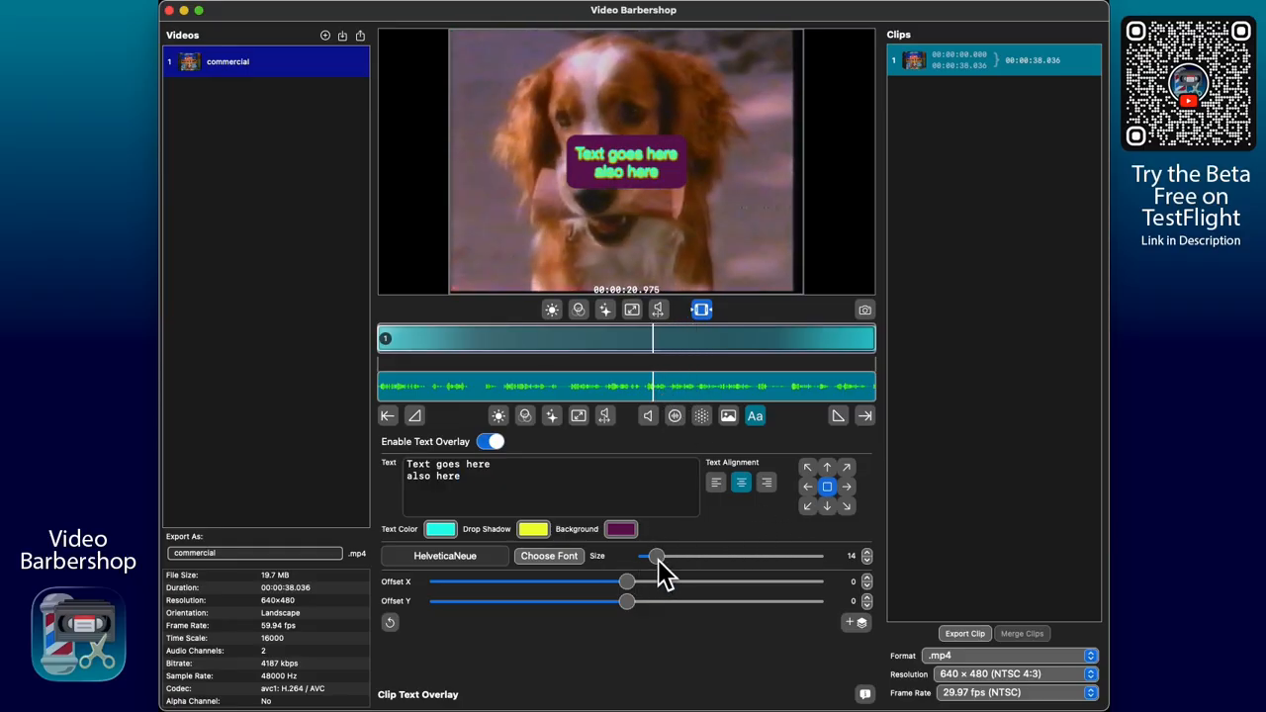
drag(690, 562, 693, 562)
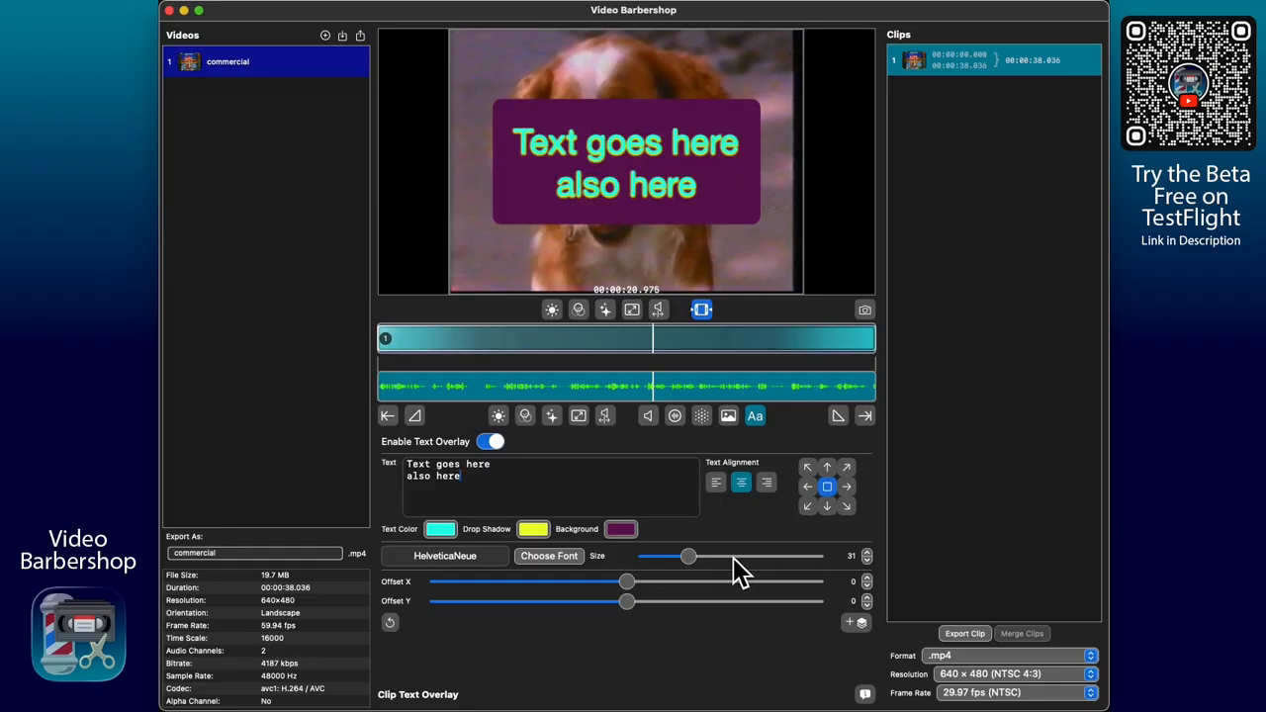
Step: Try Courier New, Menlo and several English typefaces on the overlay, settling on Luminari Regular at size 24
click(549, 558)
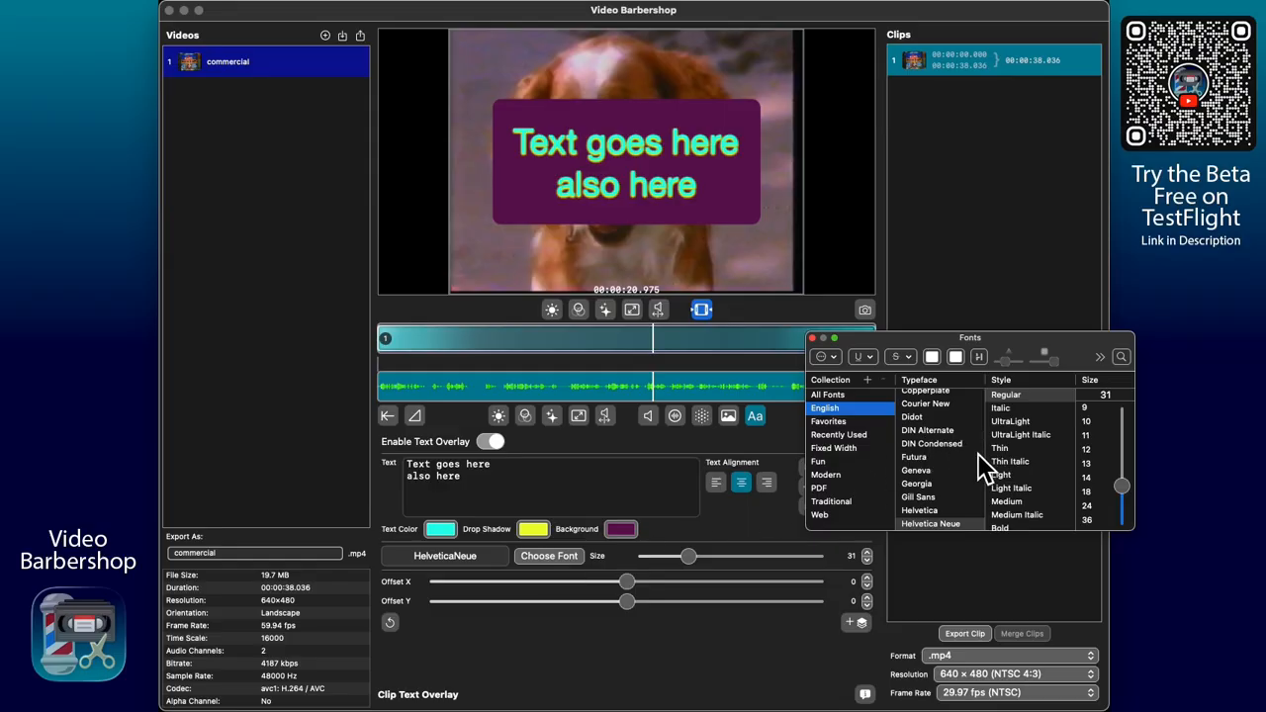
click(868, 449)
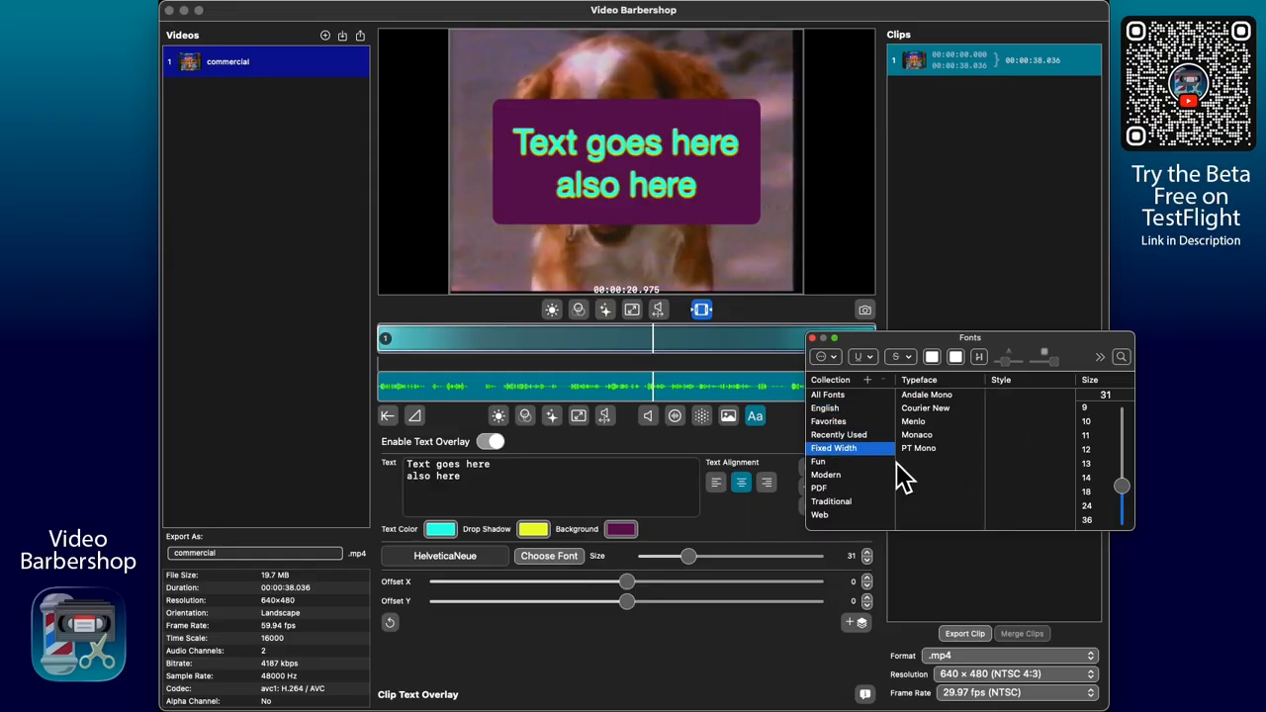
click(930, 408)
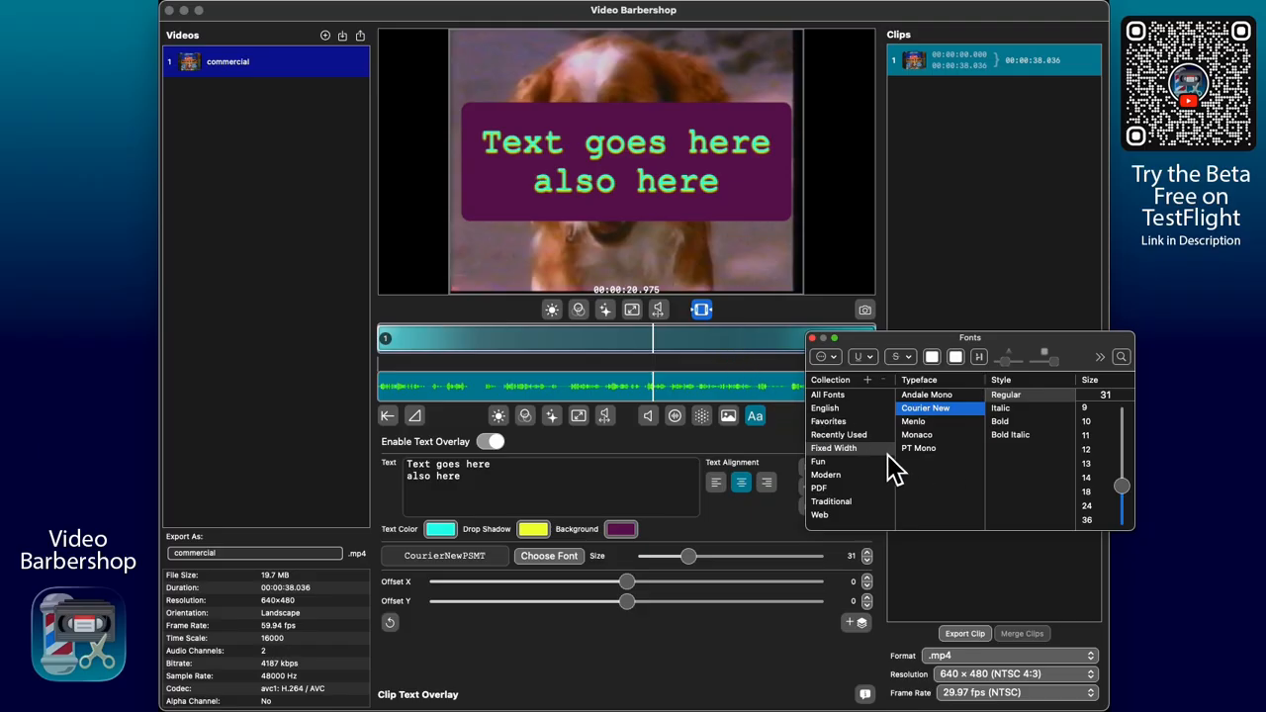
click(925, 422)
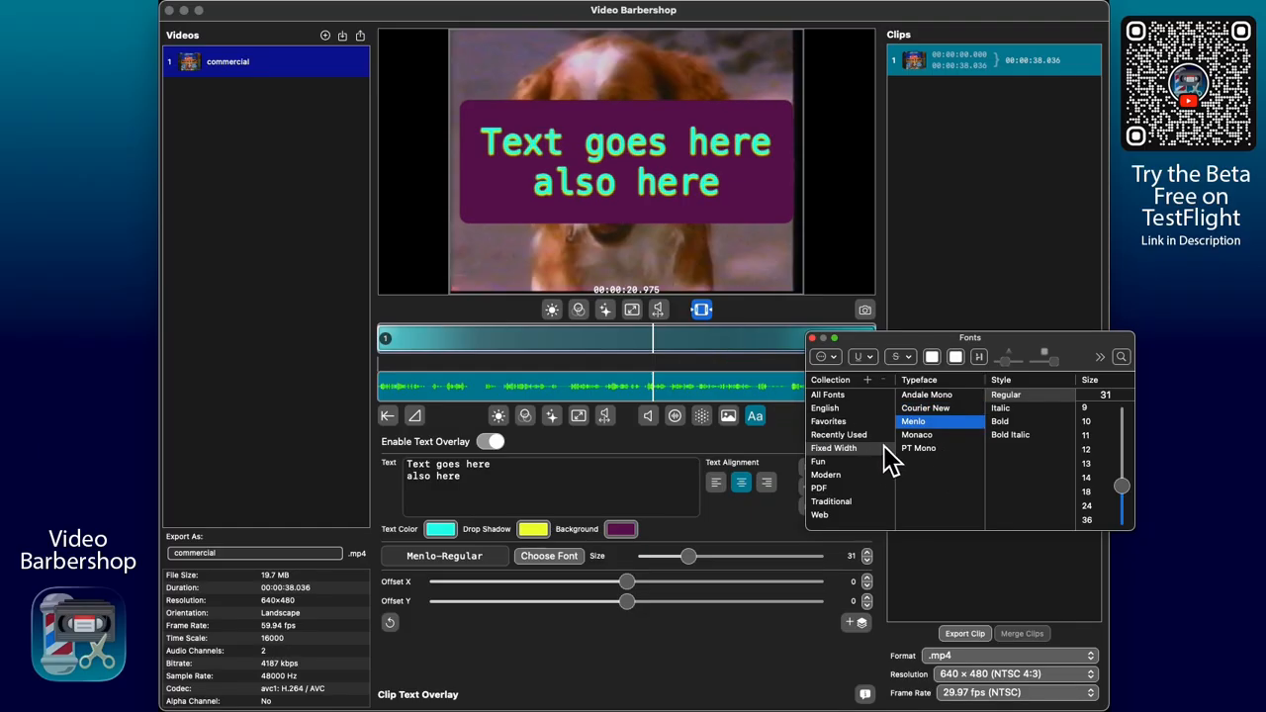
click(825, 408)
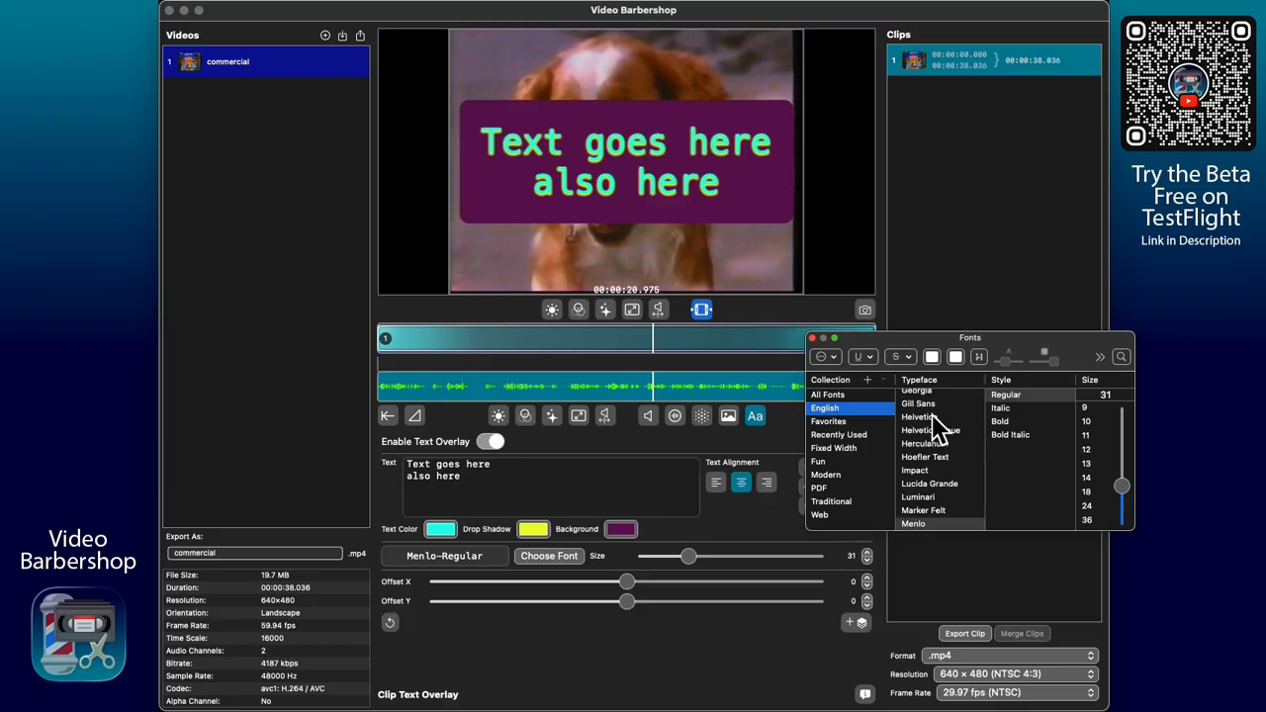
click(931, 415)
click(934, 431)
click(934, 470)
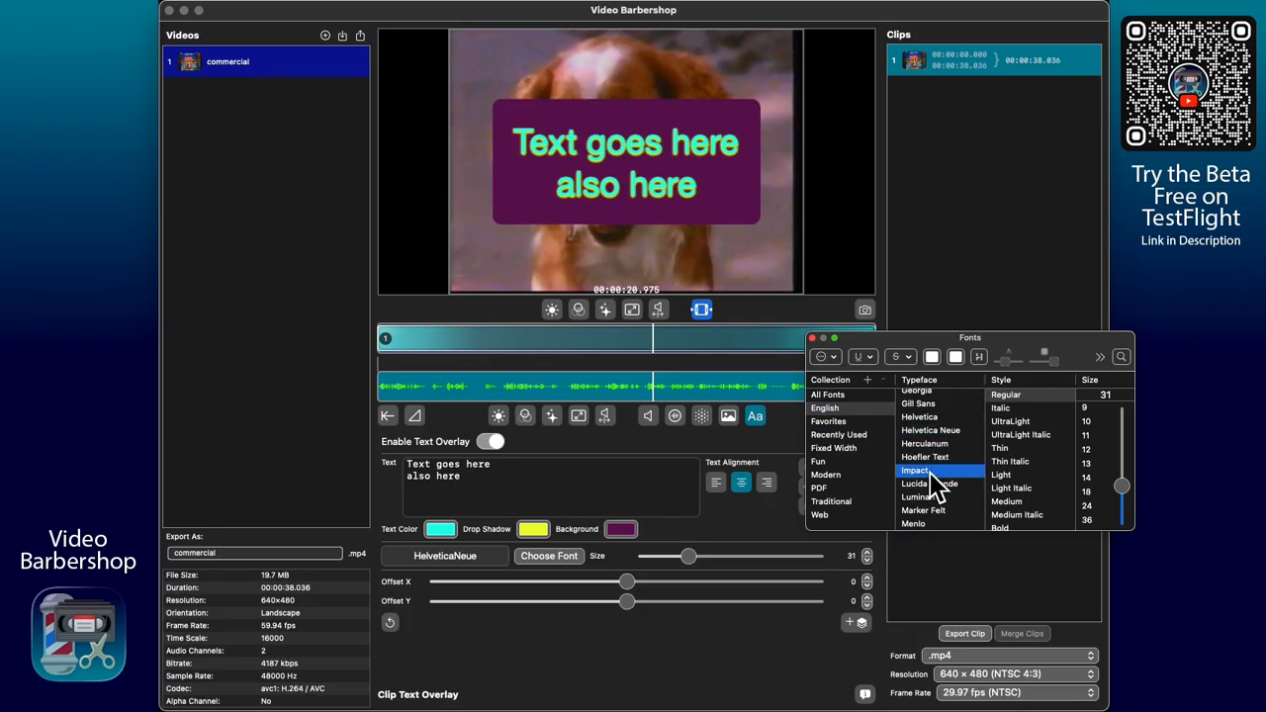
click(934, 485)
click(936, 498)
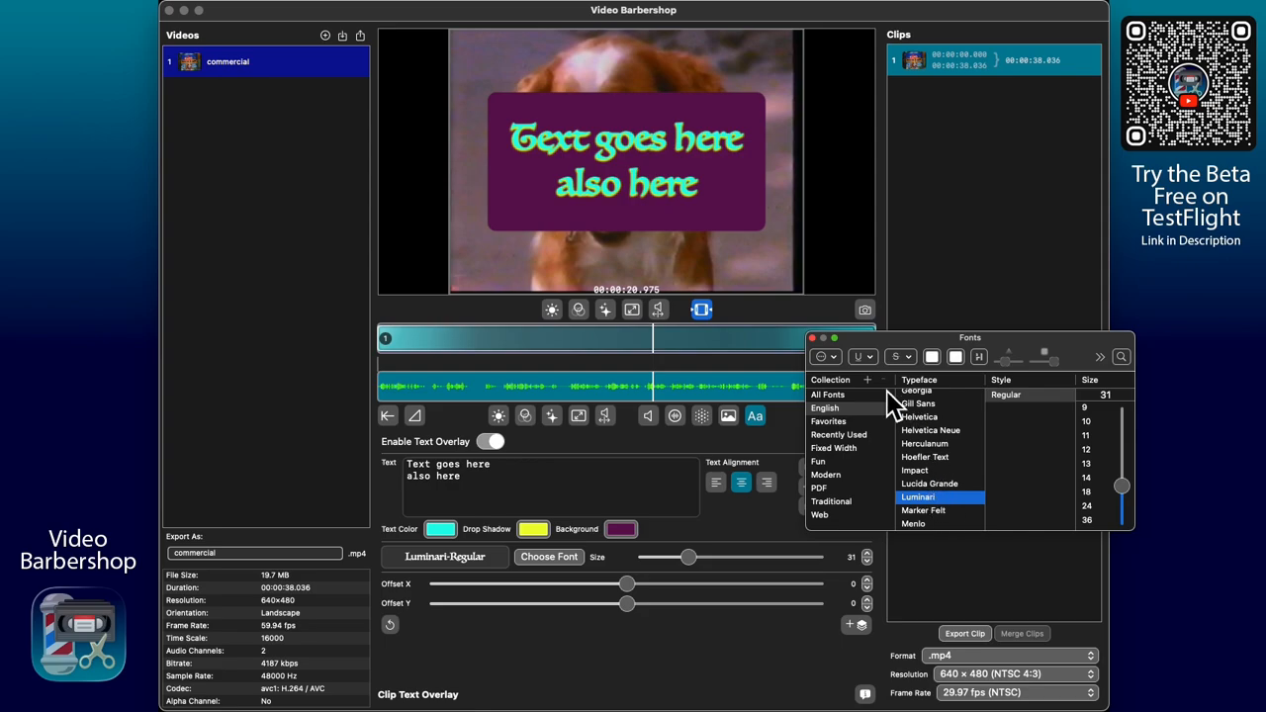
mouse_move(1124, 490)
mouse_down()
mouse_move(1135, 475)
mouse_move(1128, 491)
mouse_up()
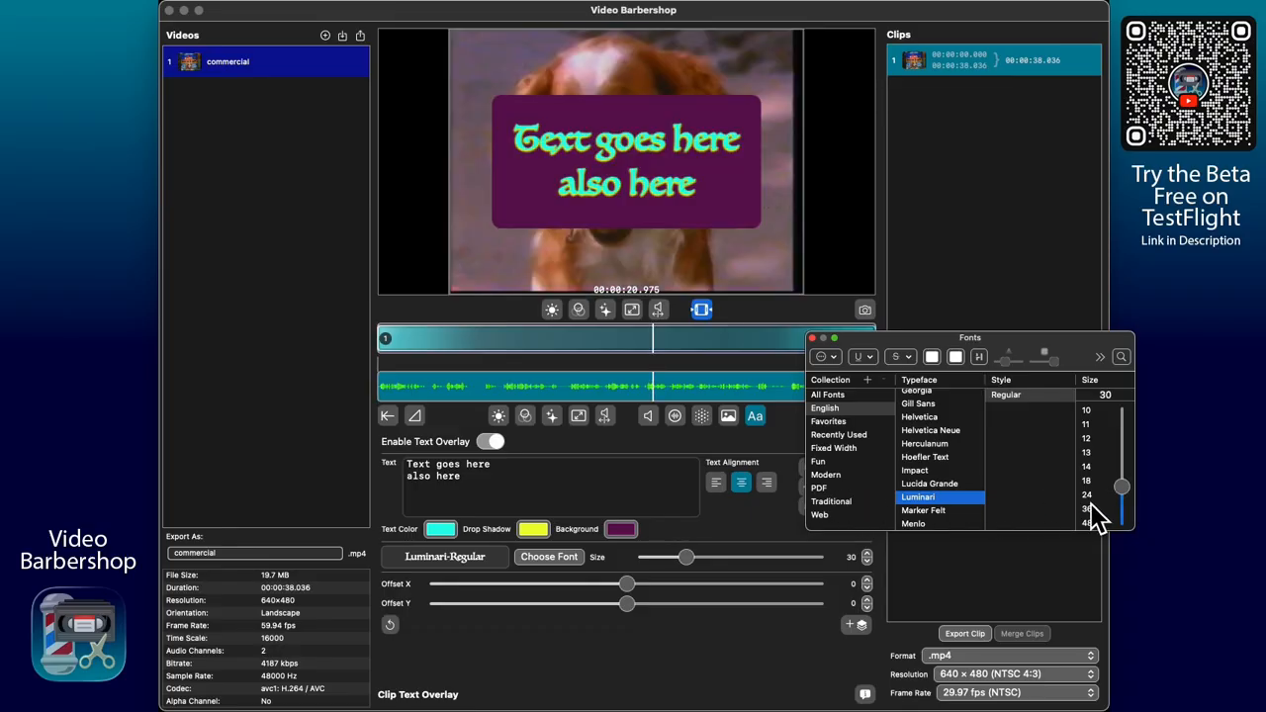
click(1087, 495)
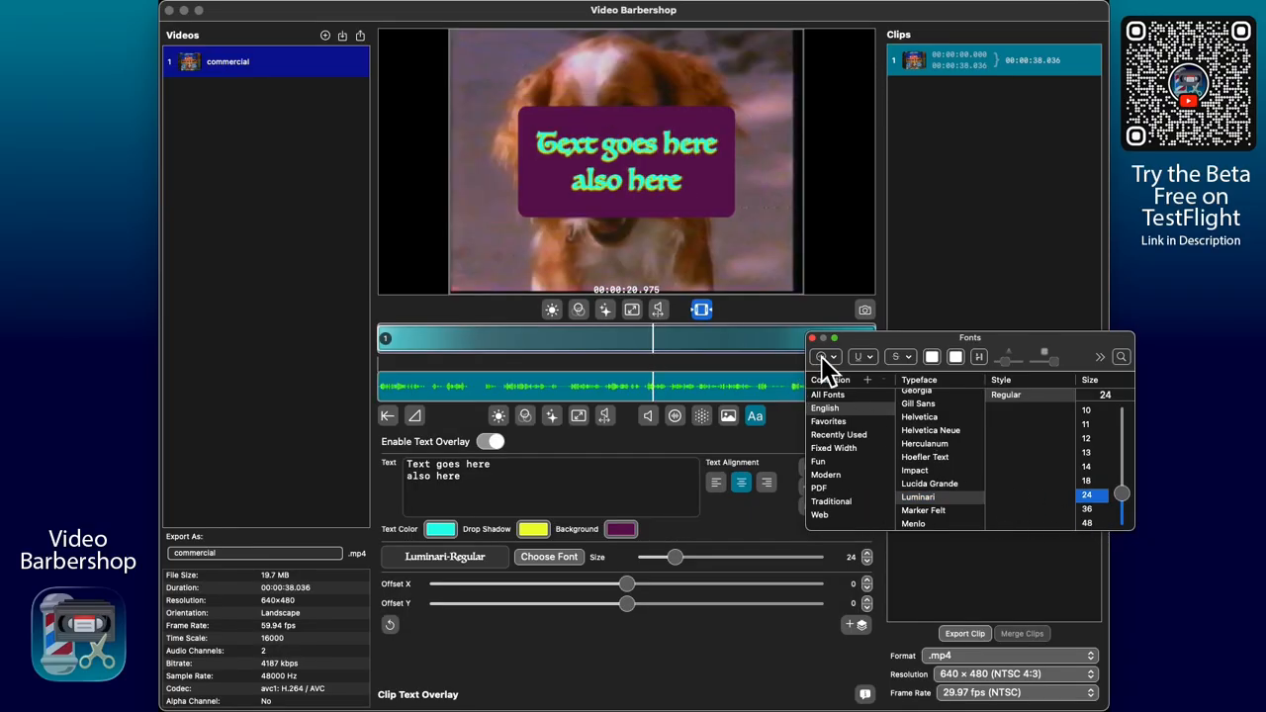
Step: Try to change the overlay text color to red through the Fonts window
click(938, 359)
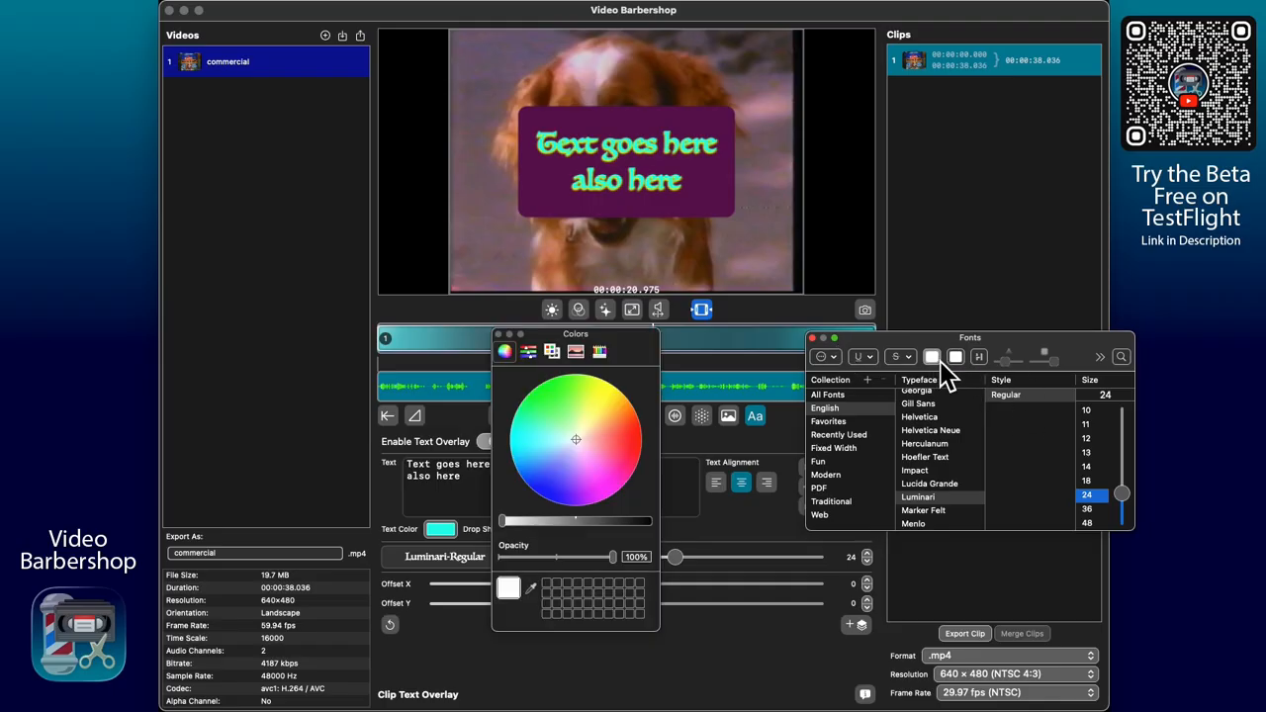
click(624, 441)
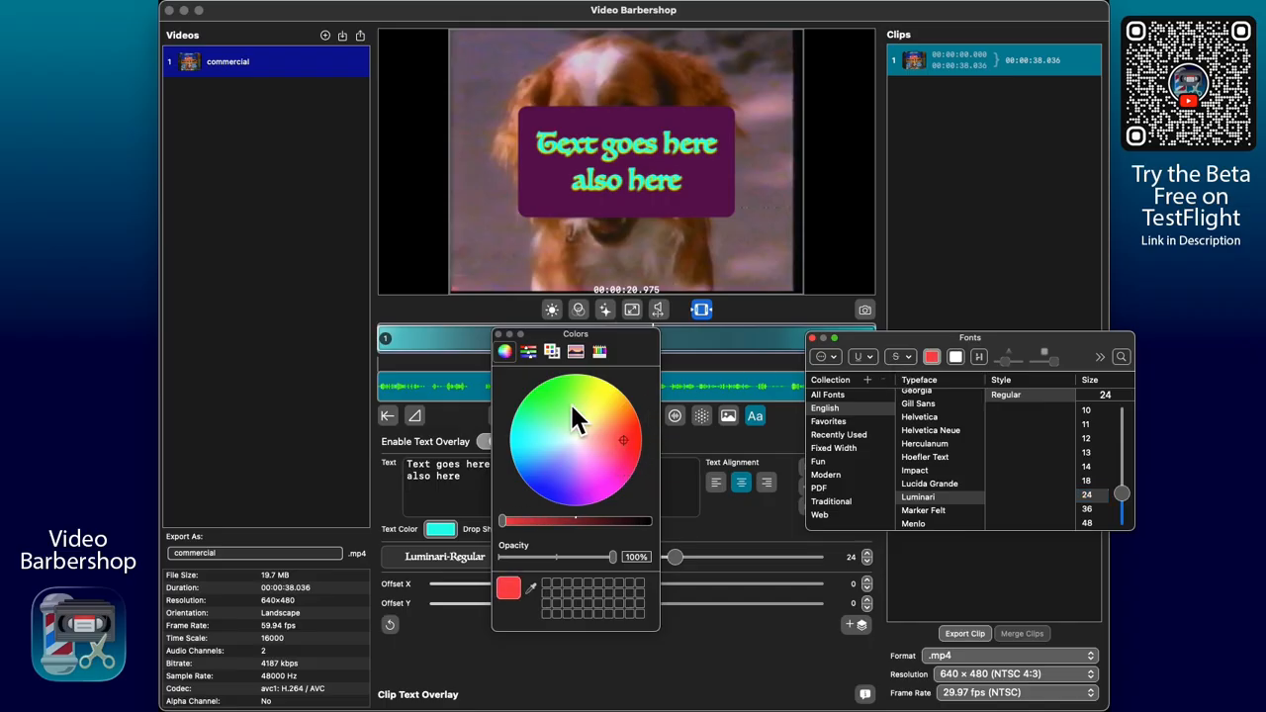
click(498, 334)
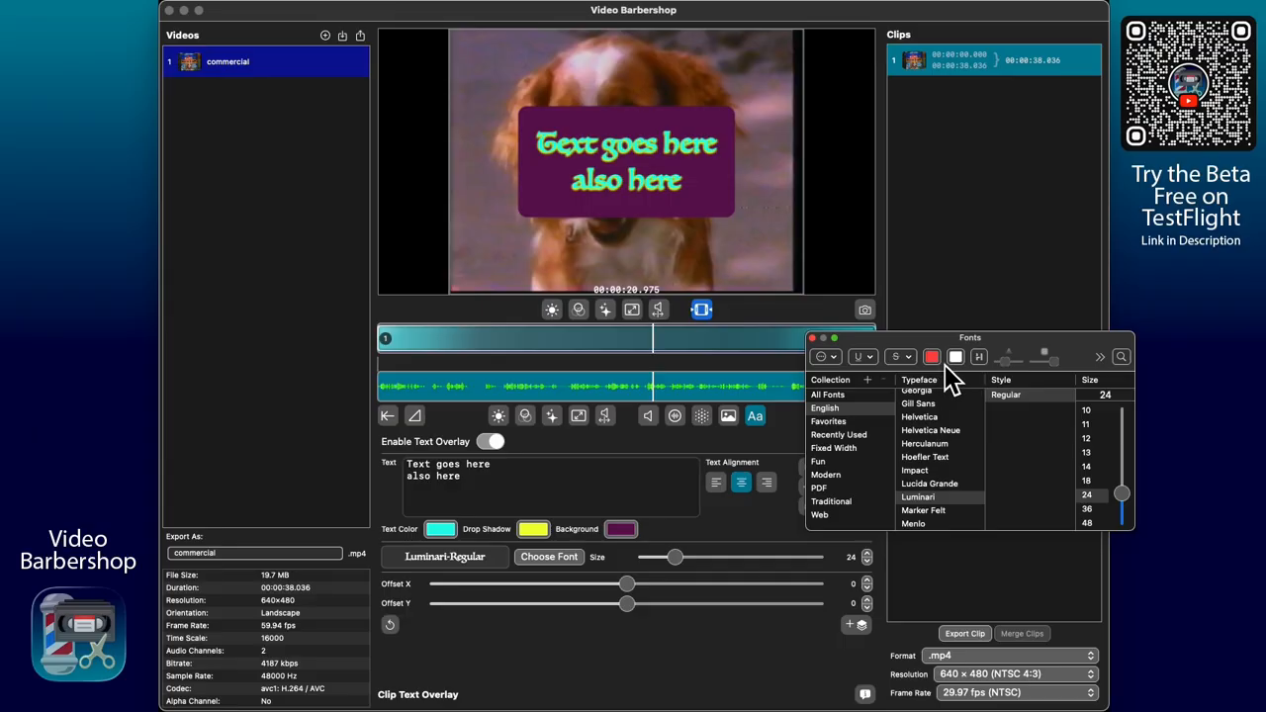
Step: Close the Fonts window and position the text overlay at the bottom center of the frame
click(813, 339)
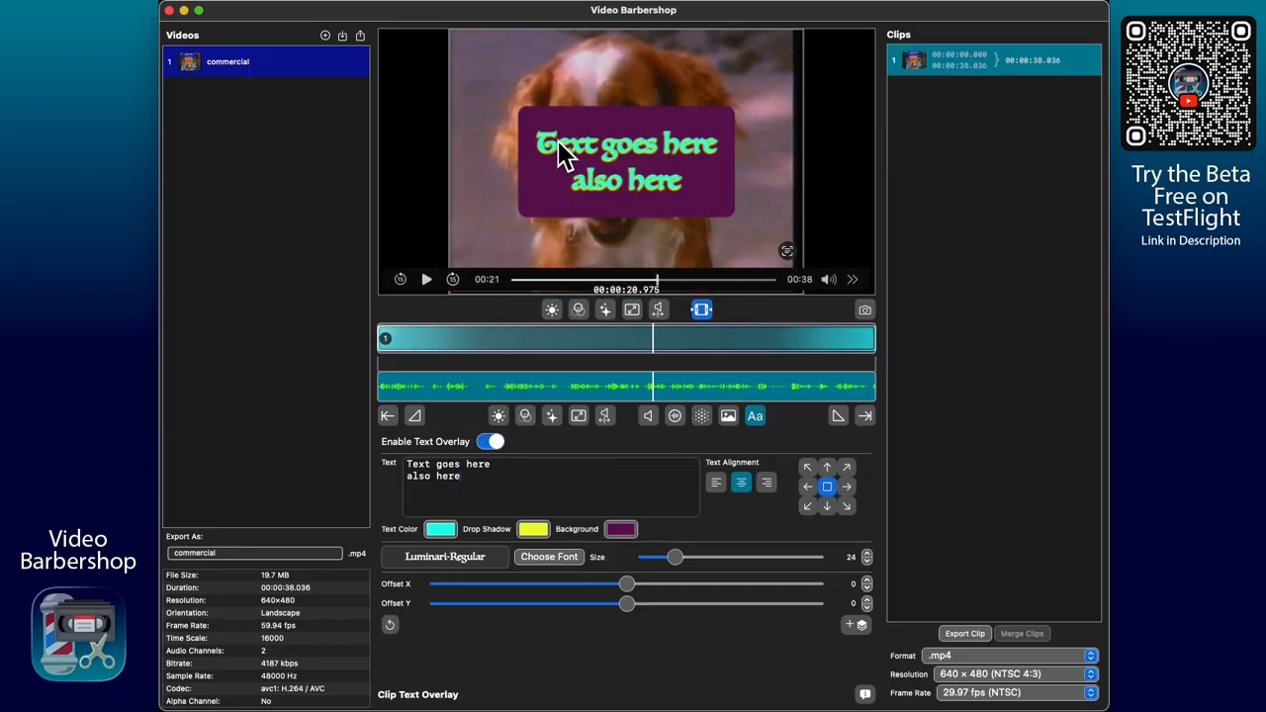
click(827, 506)
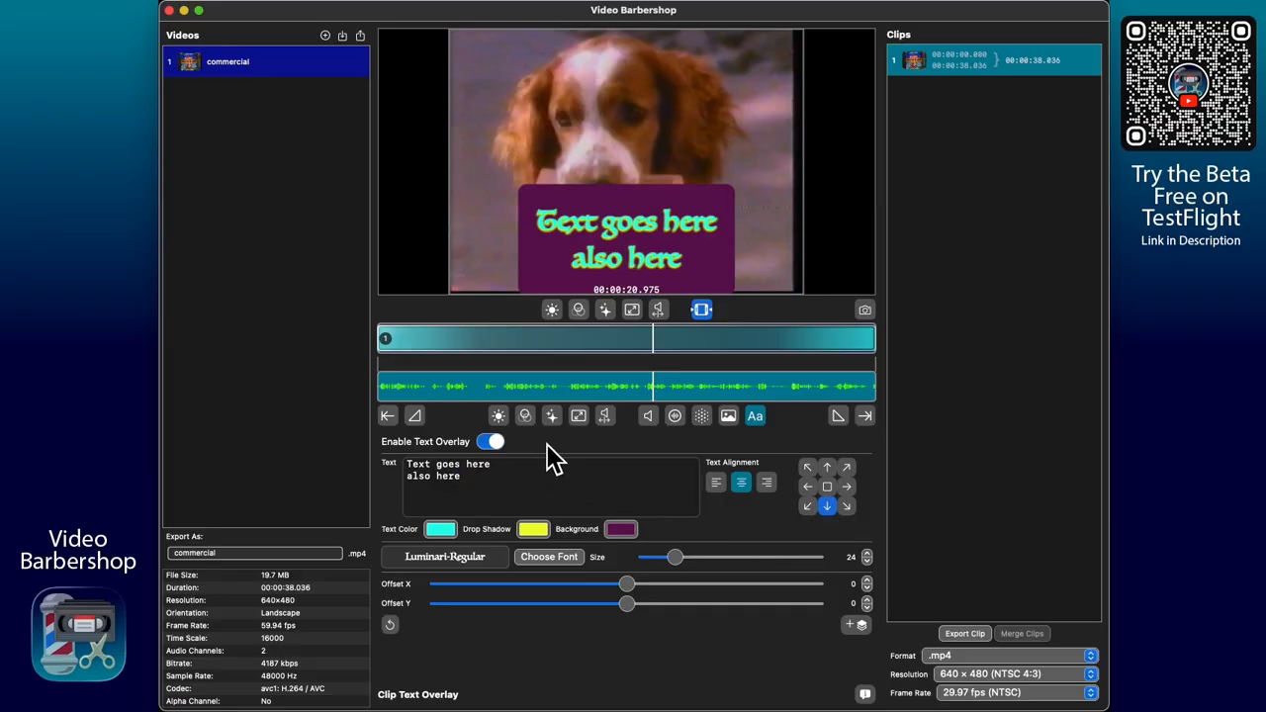
Step: Add giphy.gif to the clip as an image overlay in Watermark mode
click(730, 417)
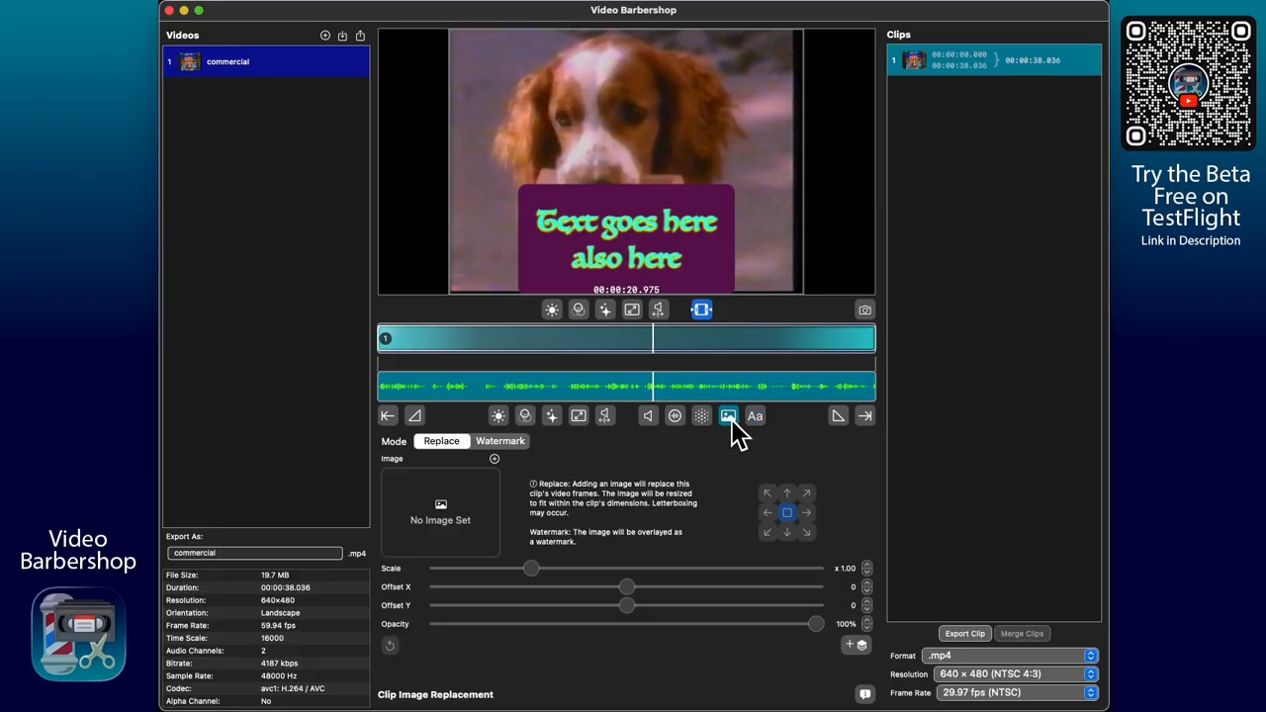
click(518, 448)
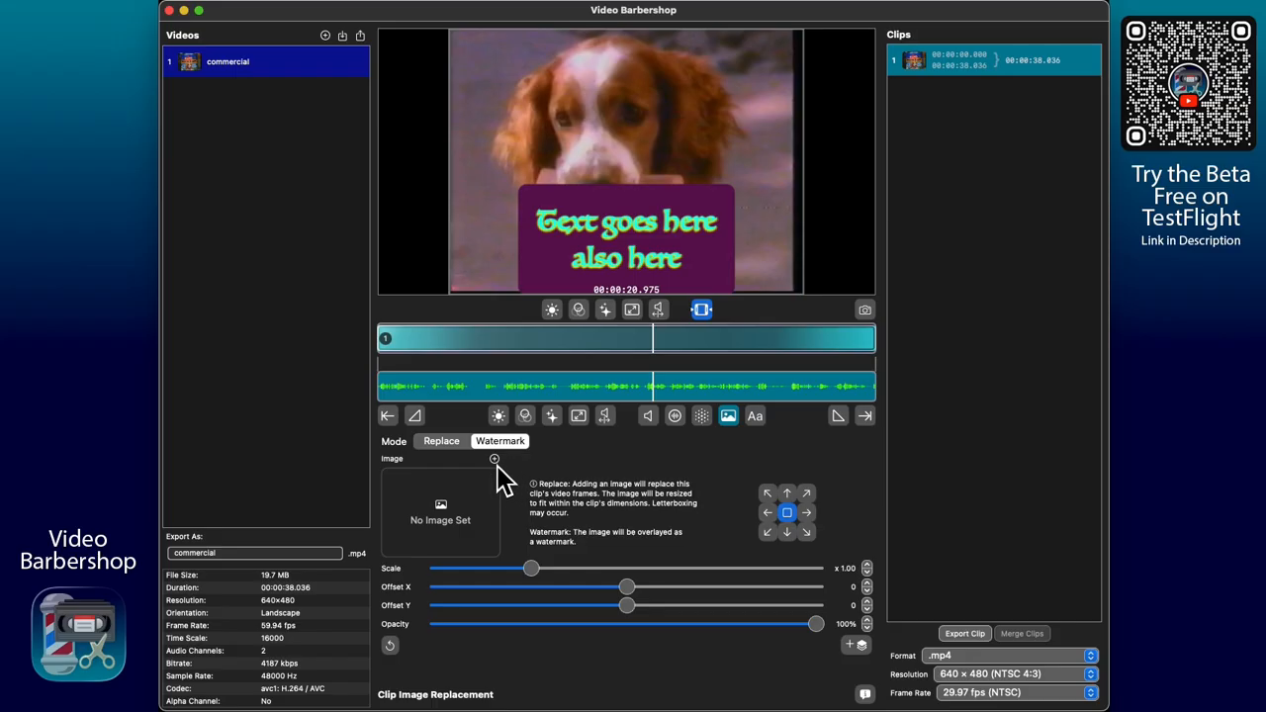
click(496, 461)
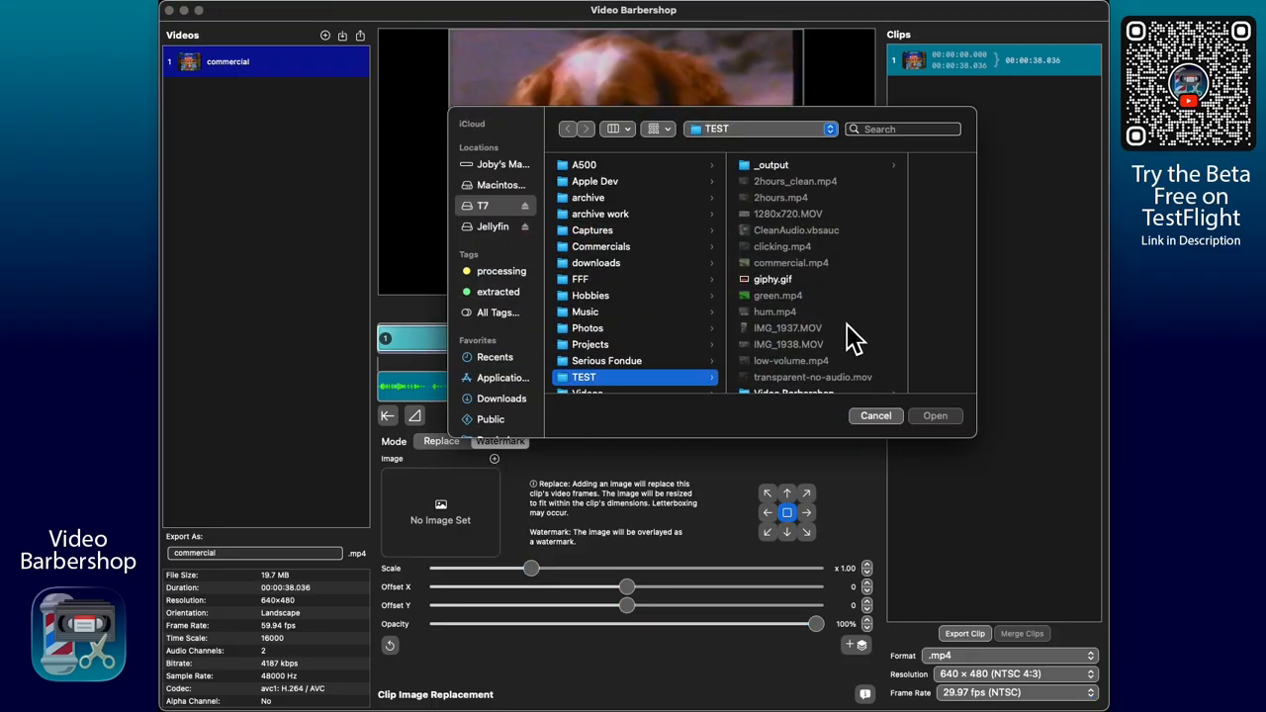
click(792, 280)
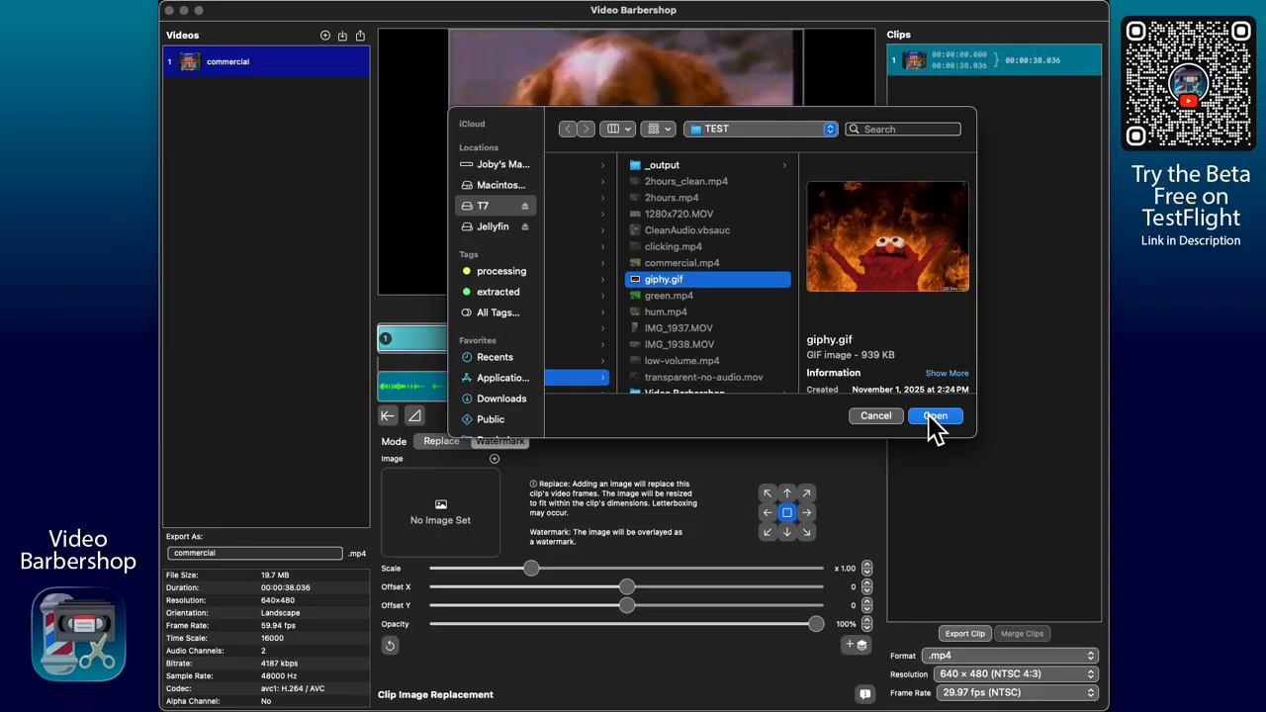
click(934, 415)
mouse_move(606, 233)
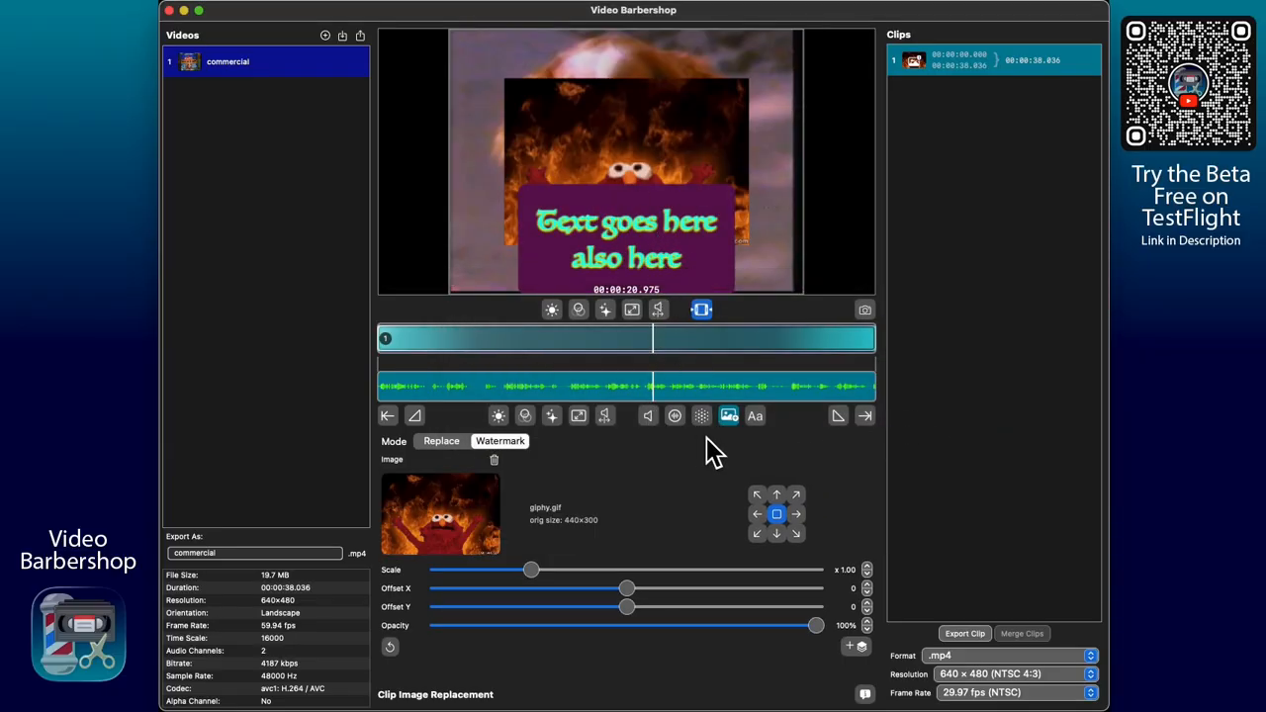
Step: Try the giphy.gif watermark at the bottom-left of the frame, delete it and return to the text overlay settings
click(756, 534)
mouse_move(508, 257)
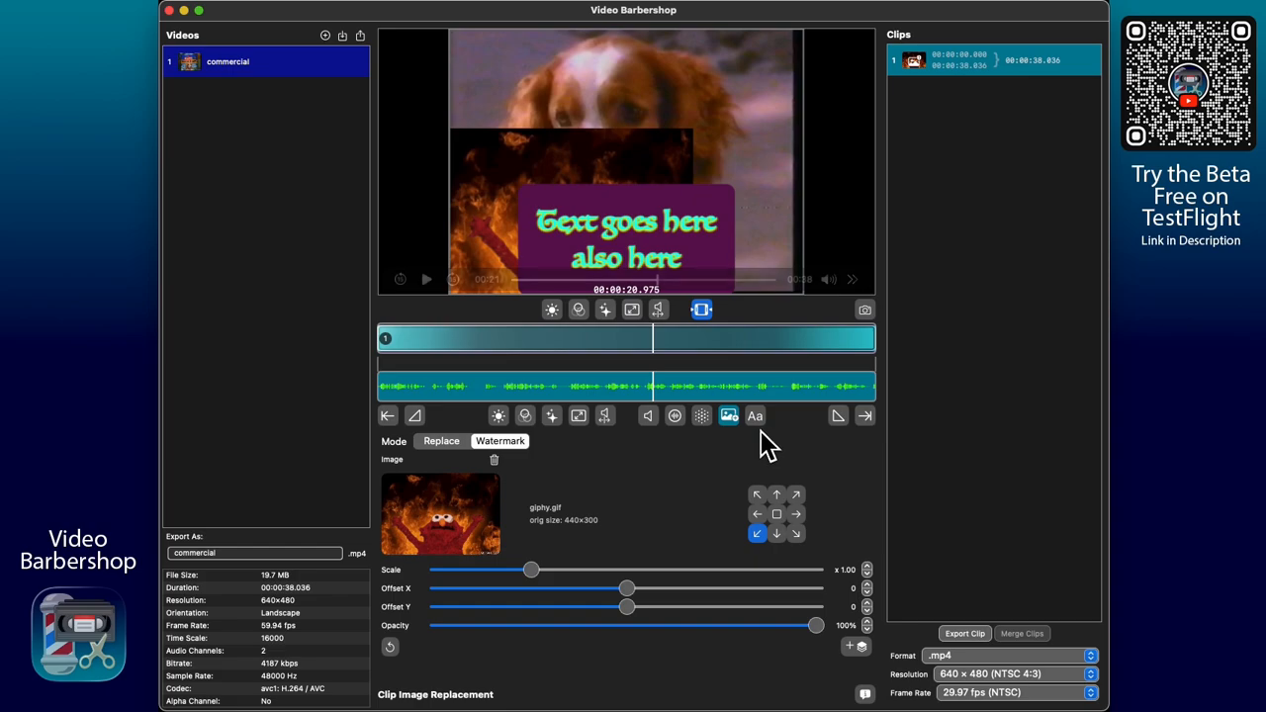
mouse_move(668, 277)
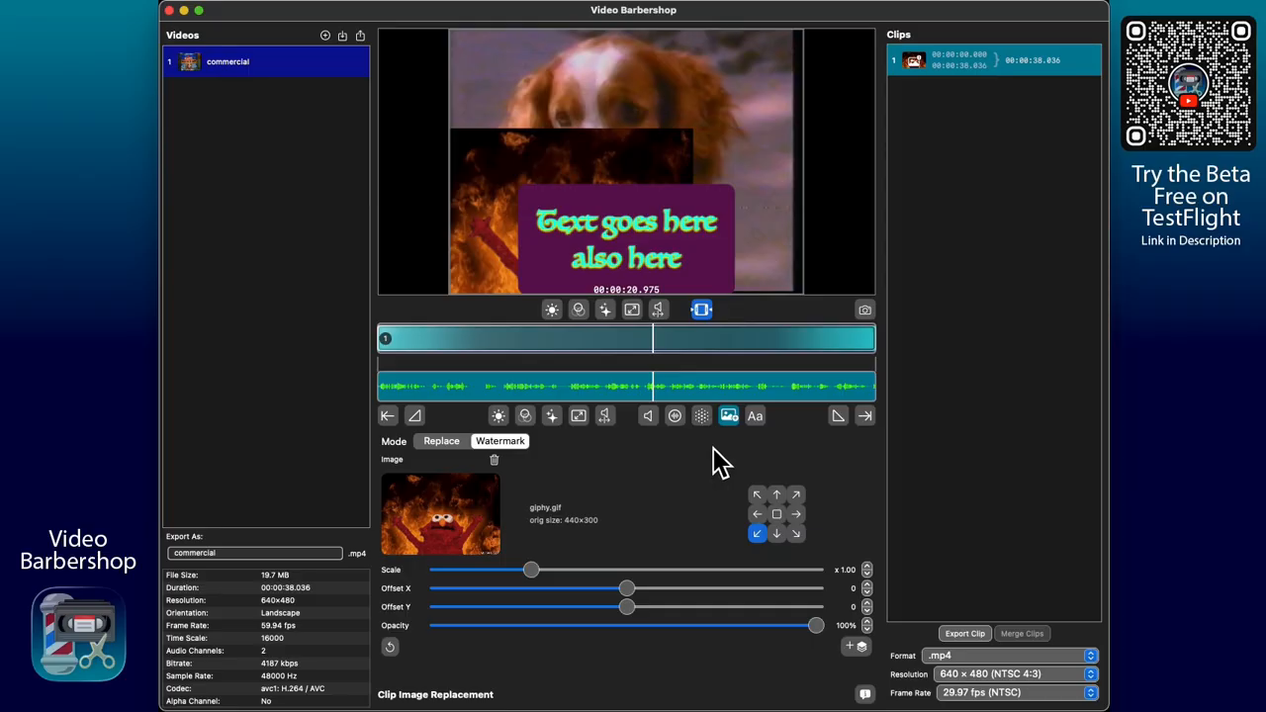
click(497, 461)
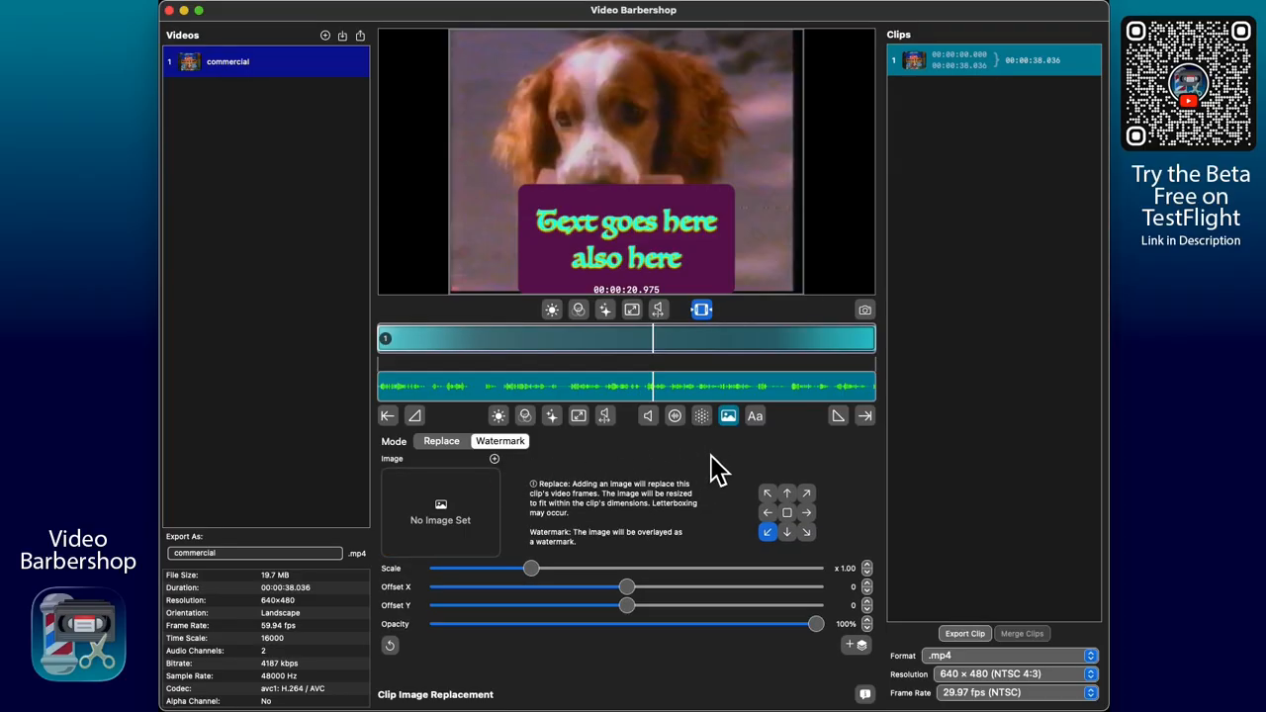
click(755, 415)
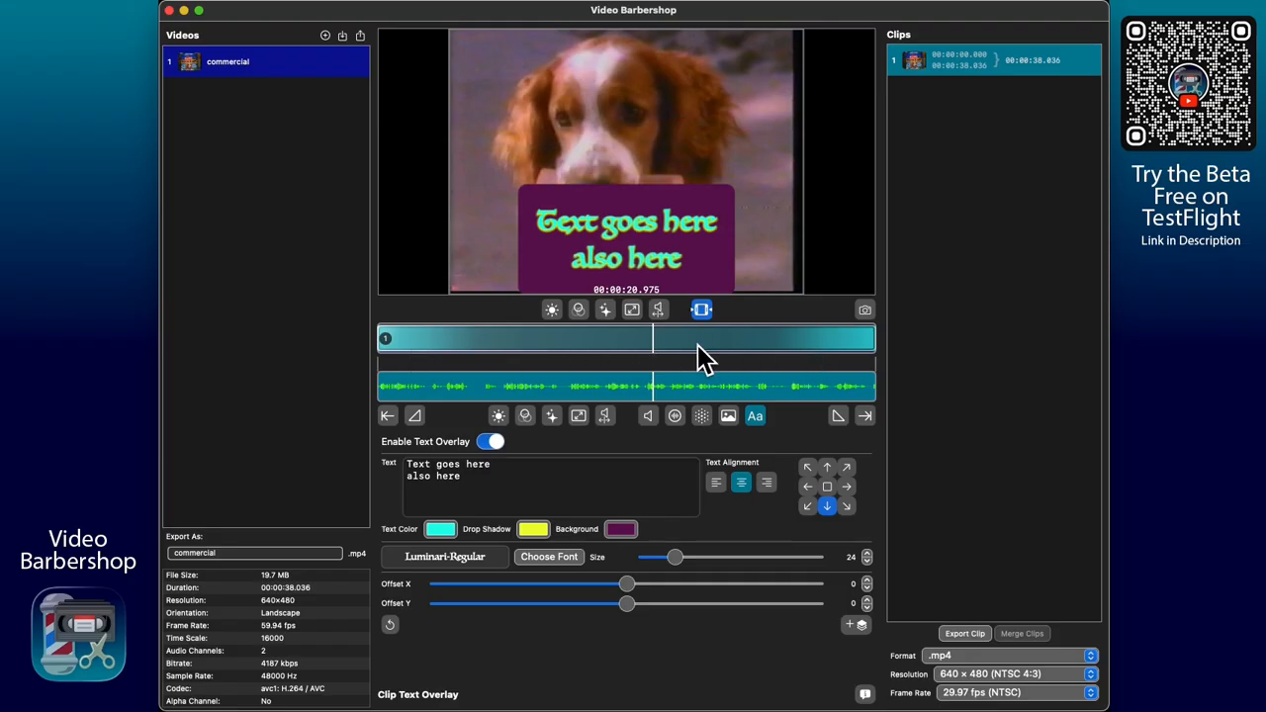
Step: Mark the segment from about 00:00:21.950 to 00:00:28.836 and punch it out as its own clip
click(701, 309)
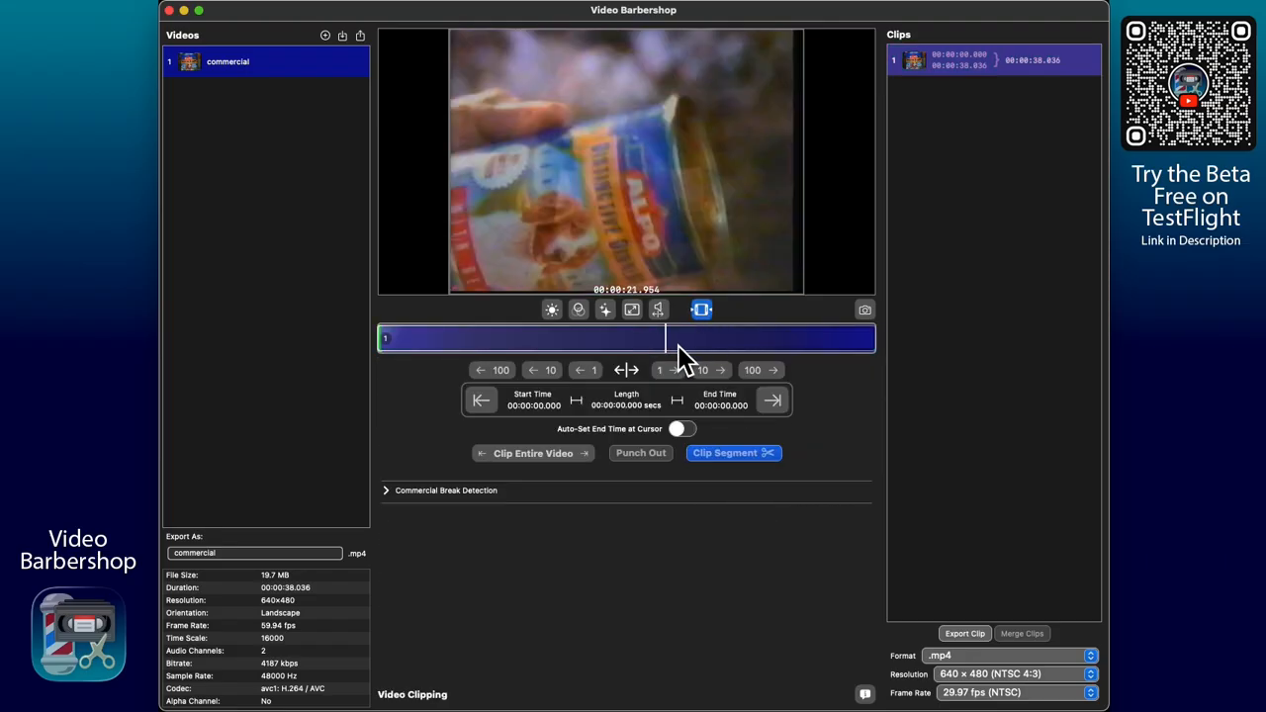
drag(670, 346, 764, 355)
key(i)
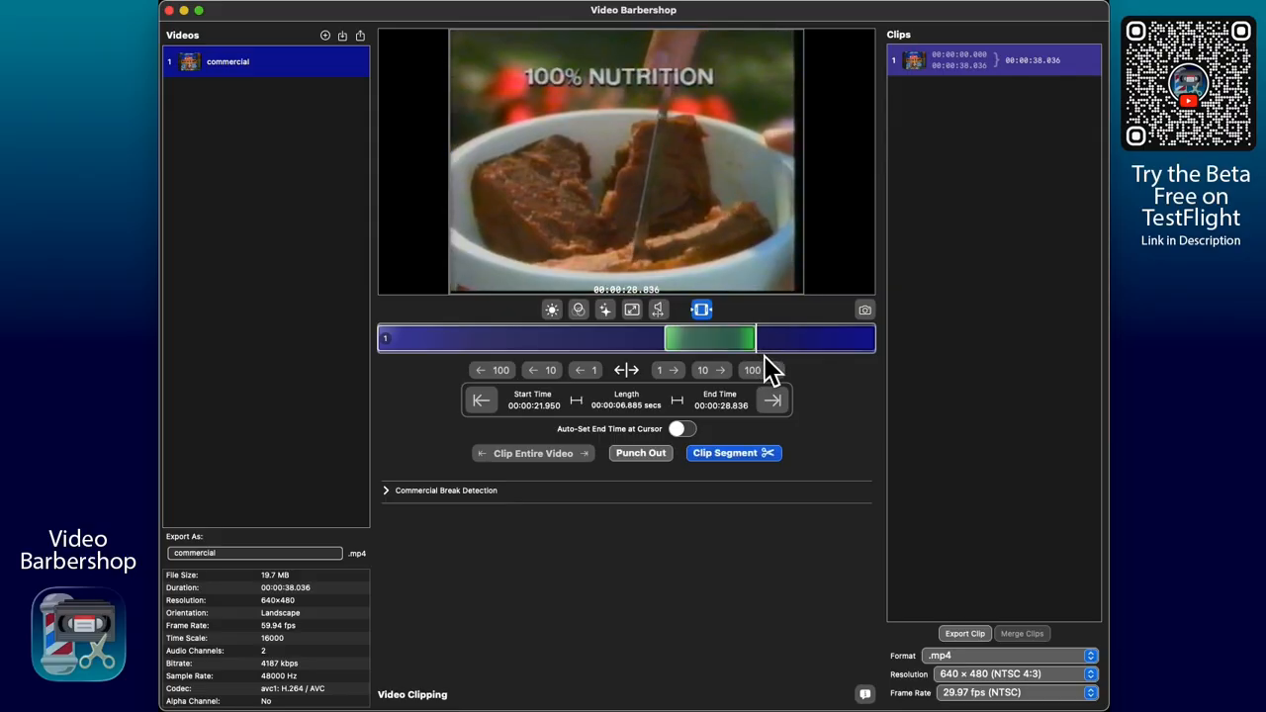
click(651, 459)
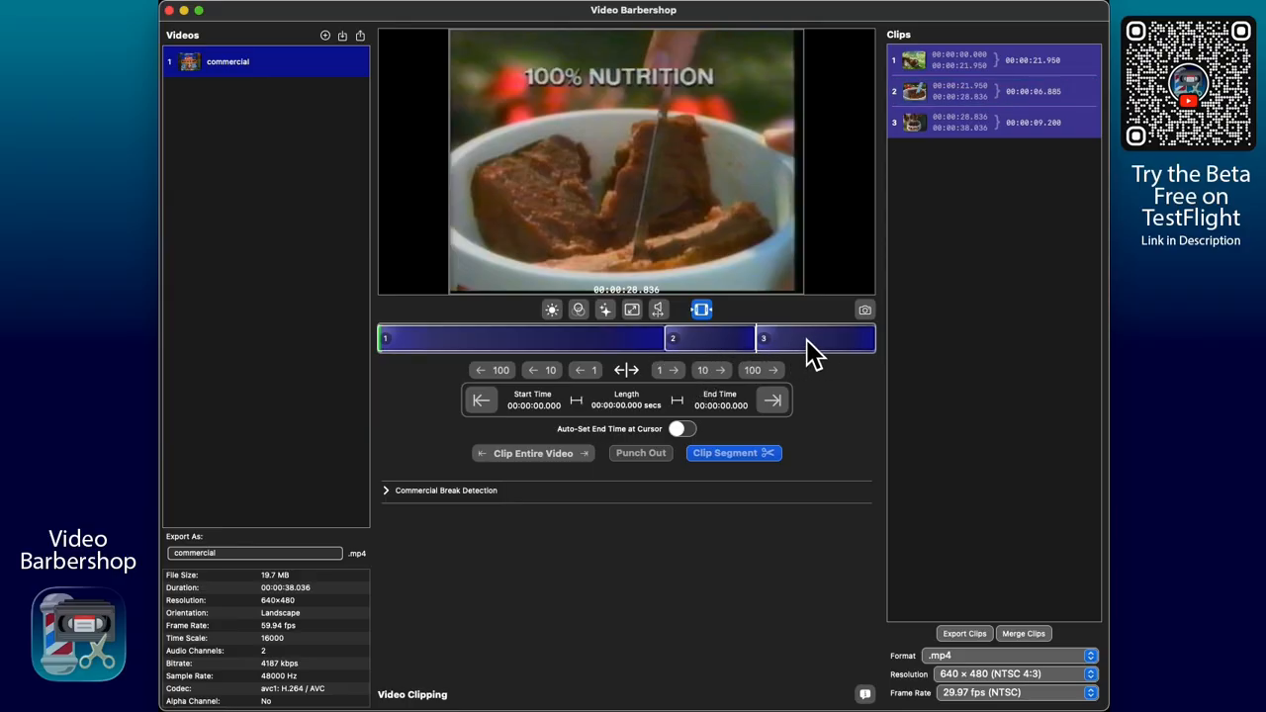
Step: Select clip 2, place the playhead at about 00:00:06.696 and enable its text overlay
click(719, 340)
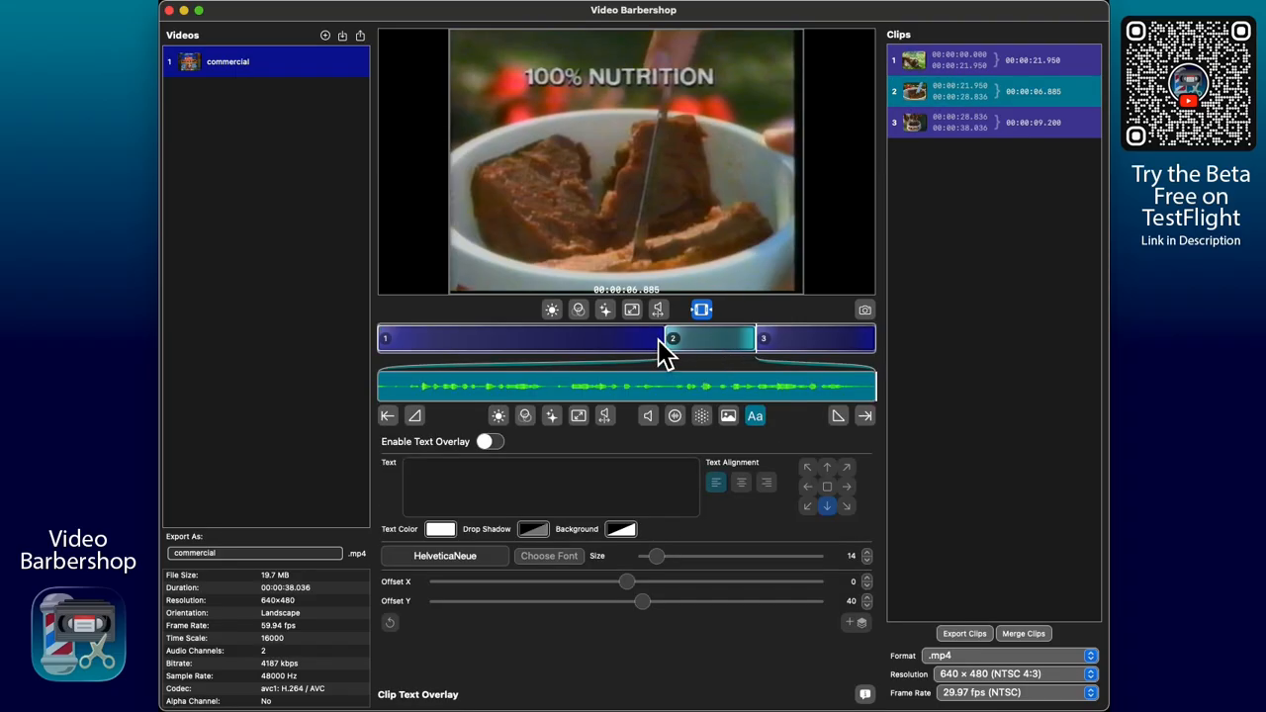
click(700, 309)
click(867, 390)
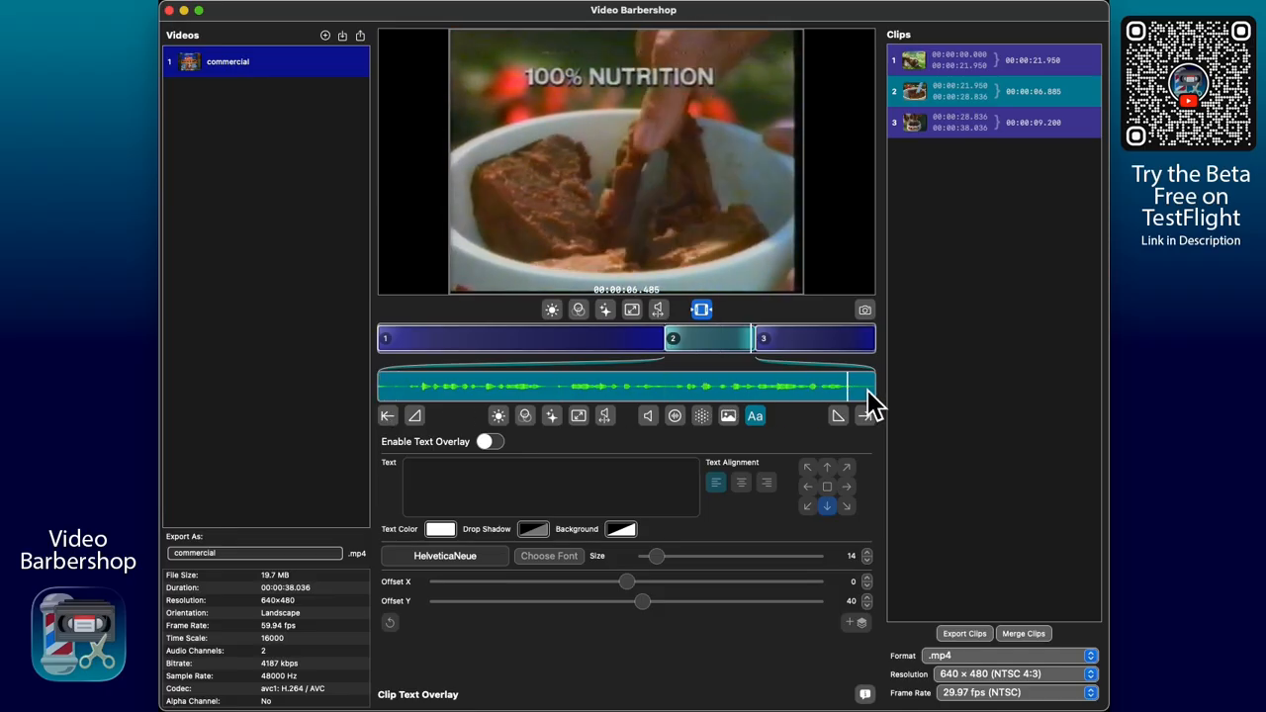
click(492, 441)
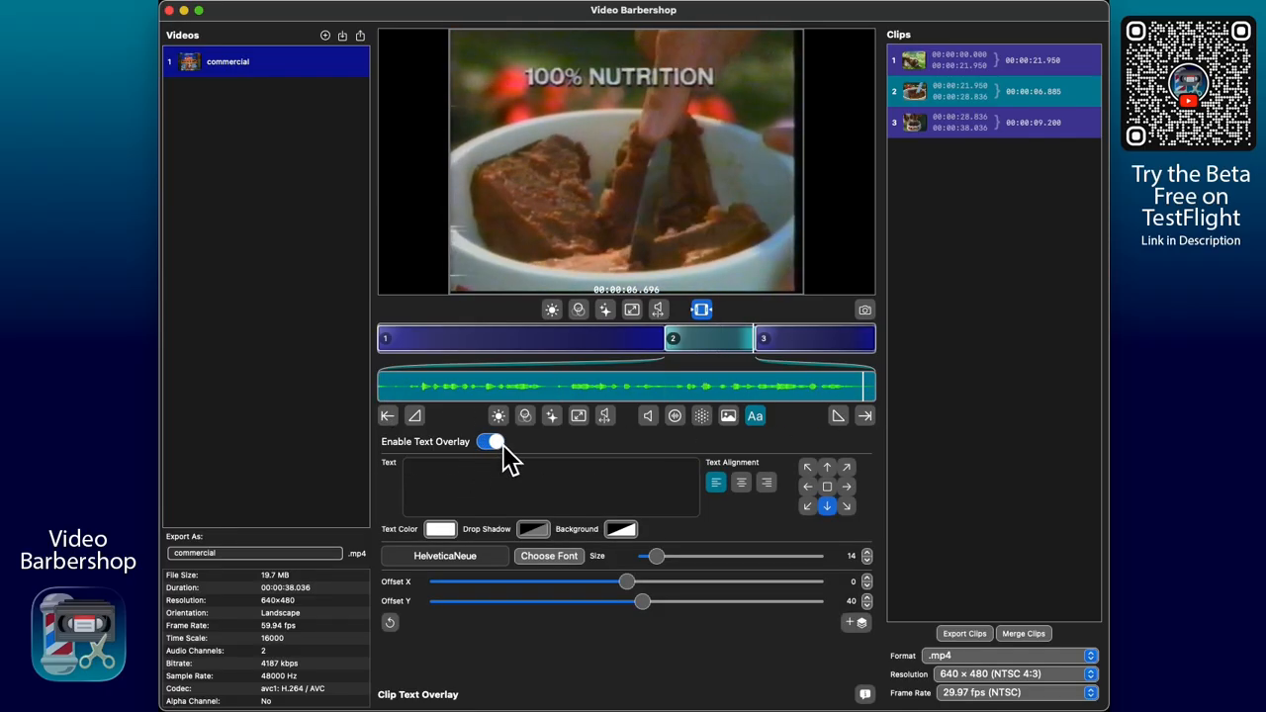
Step: Disable the text overlay on clip 1 and clip 3
click(575, 345)
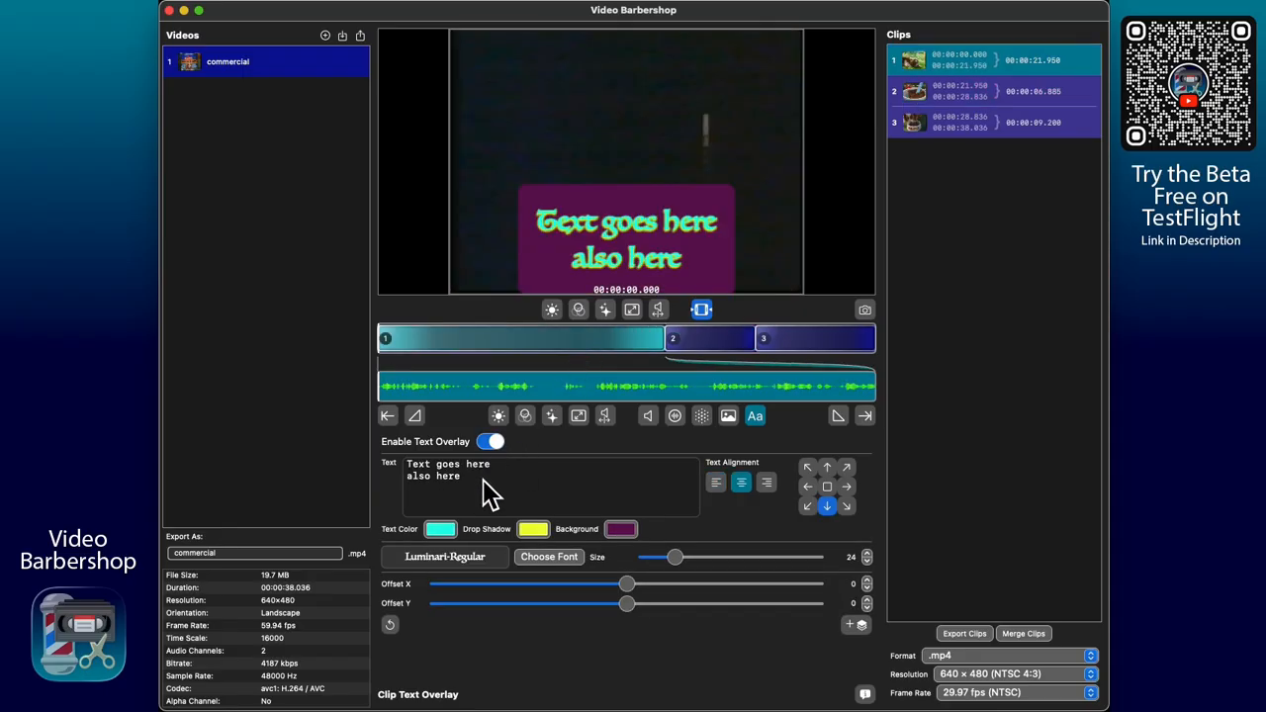
click(492, 441)
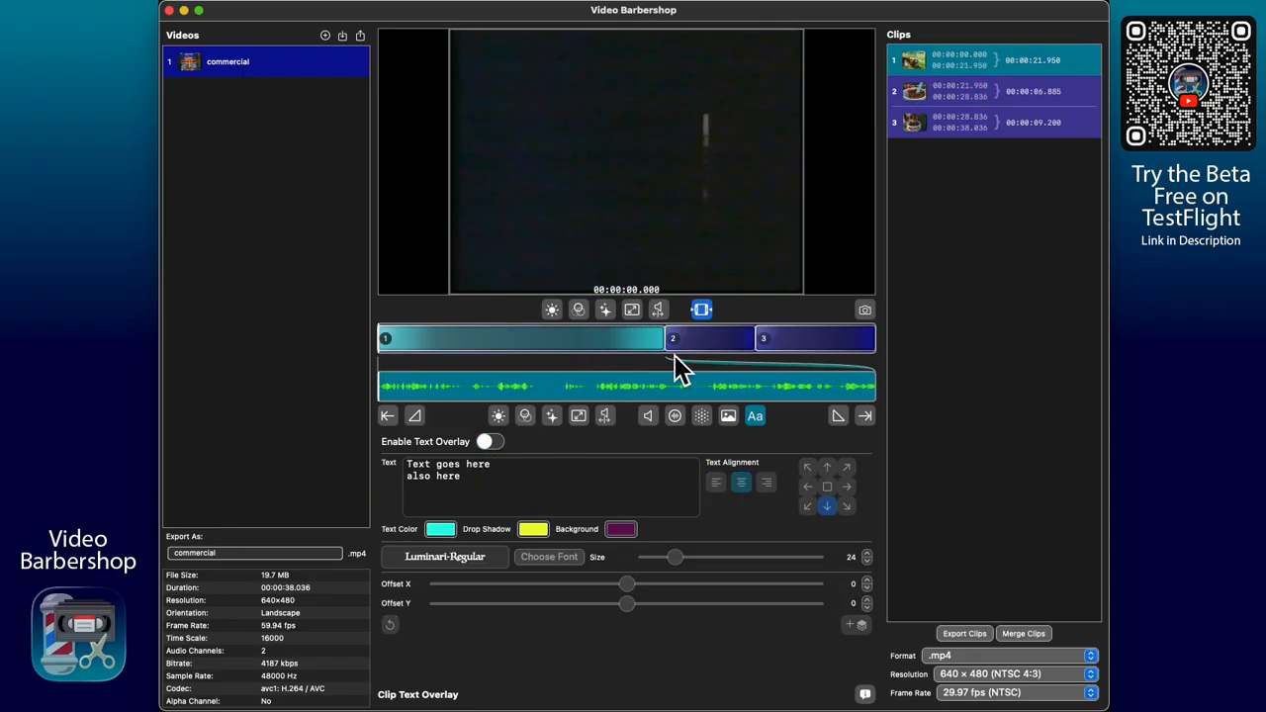
click(770, 341)
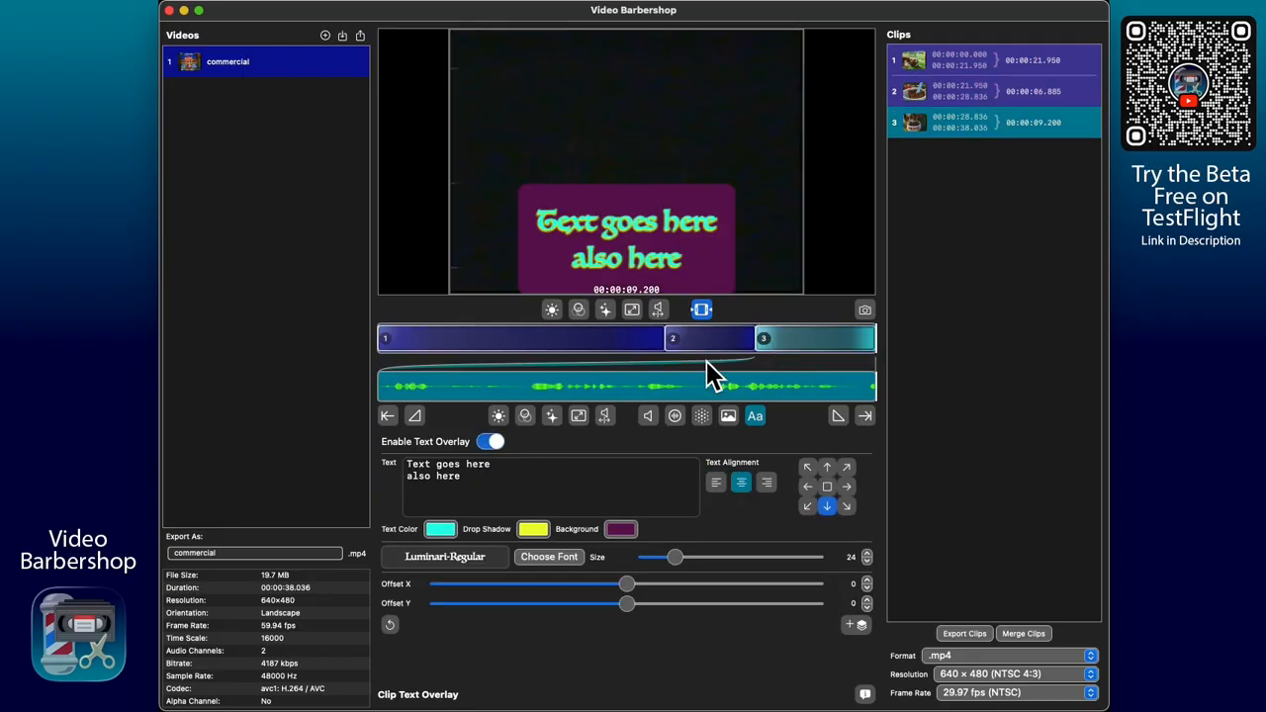
click(491, 441)
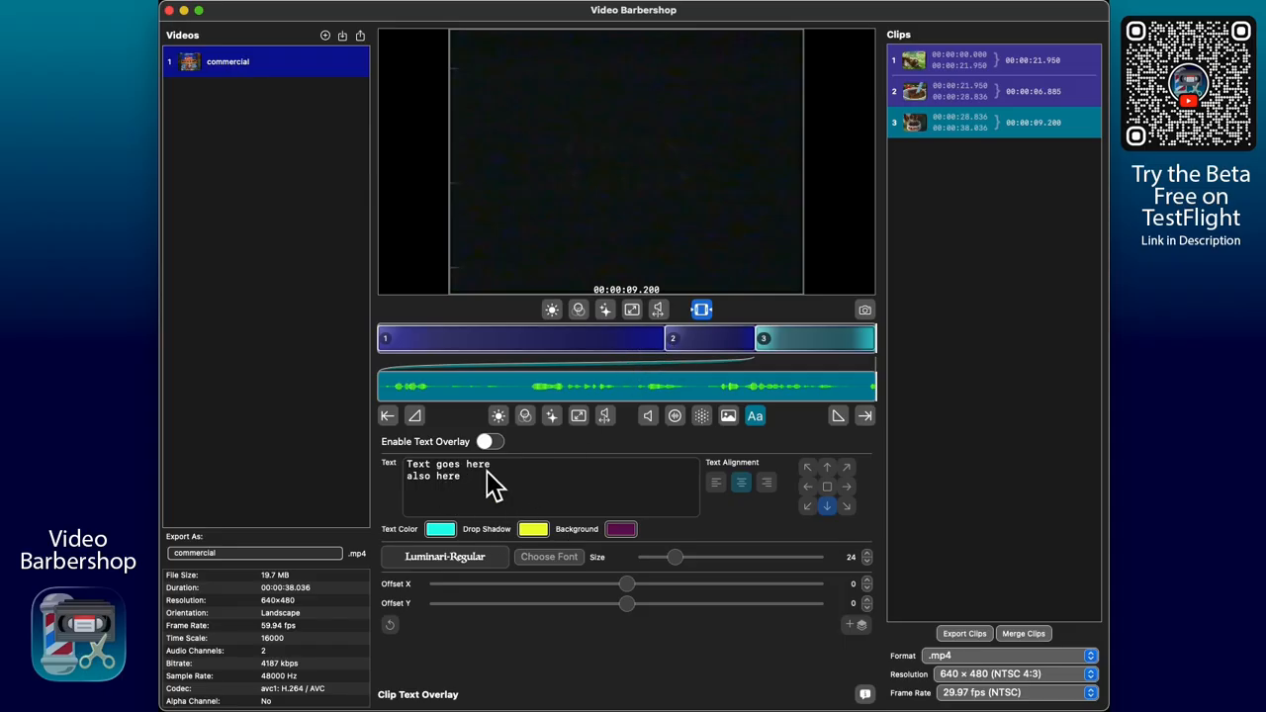
Step: Enter "Mmmm… Yummy!" as the overlay text of clip 2 and set its size to 16
click(696, 344)
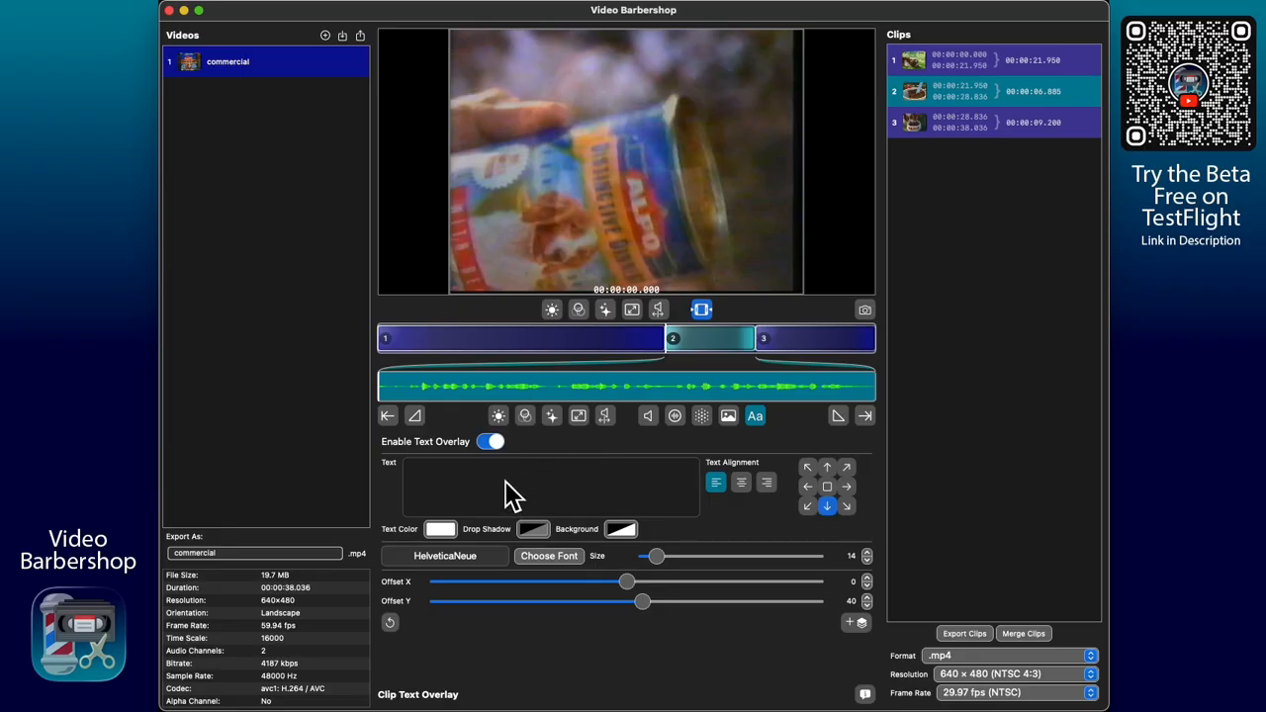
click(479, 502)
text(Mmmm... Yummy!)
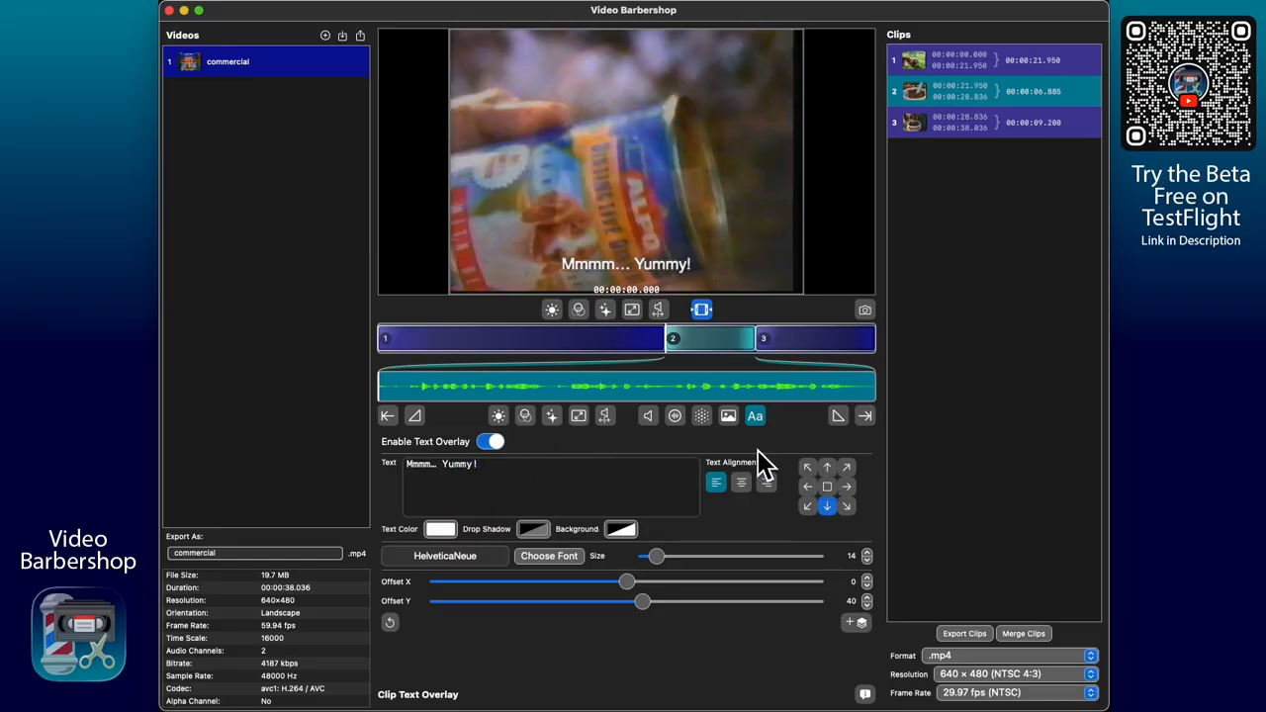
drag(663, 560, 663, 572)
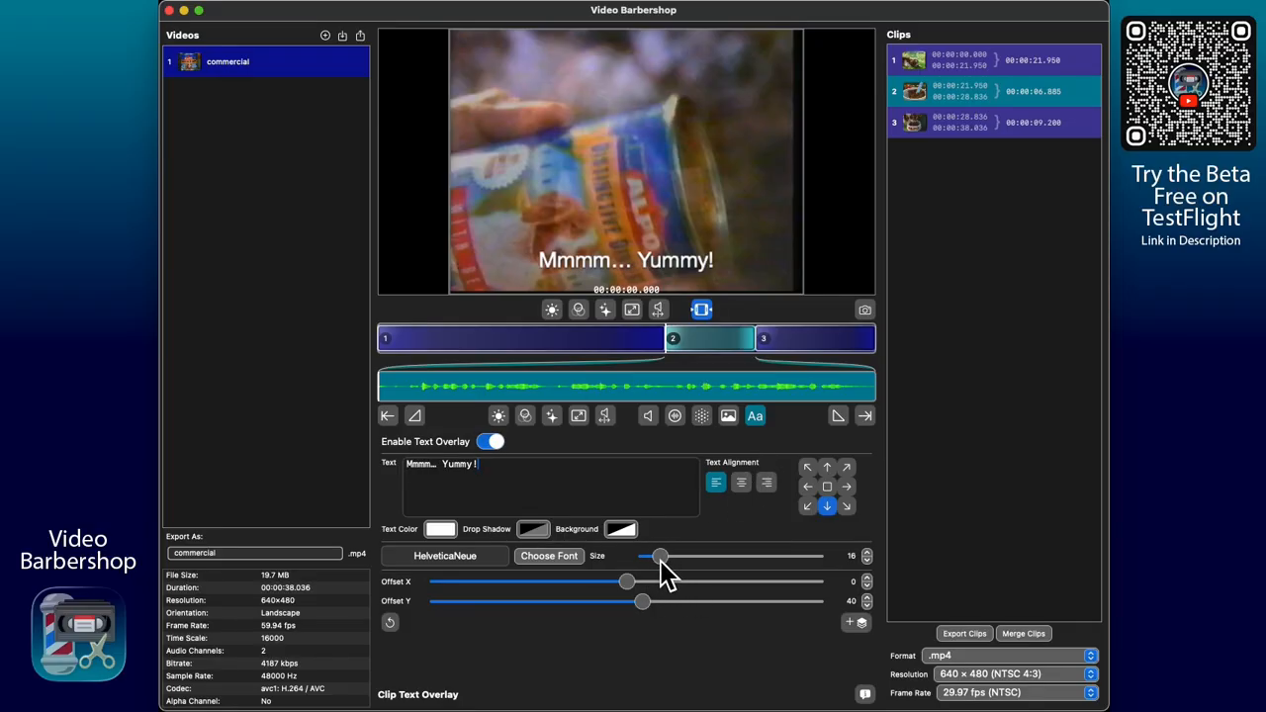
Step: Give the clip 2 overlay a semi-transparent black background by raising the background color's opacity
click(627, 531)
drag(616, 522, 698, 531)
mouse_move(501, 557)
mouse_down()
mouse_move(541, 562)
mouse_move(520, 560)
mouse_up()
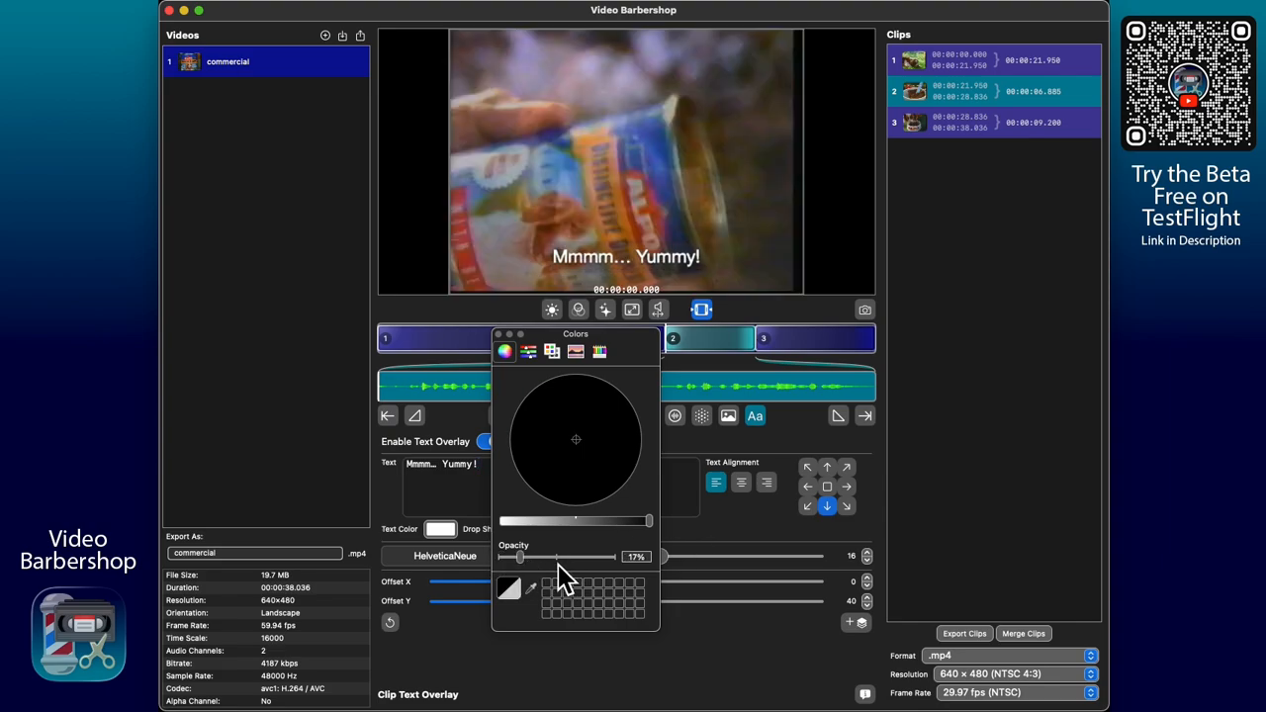
click(549, 560)
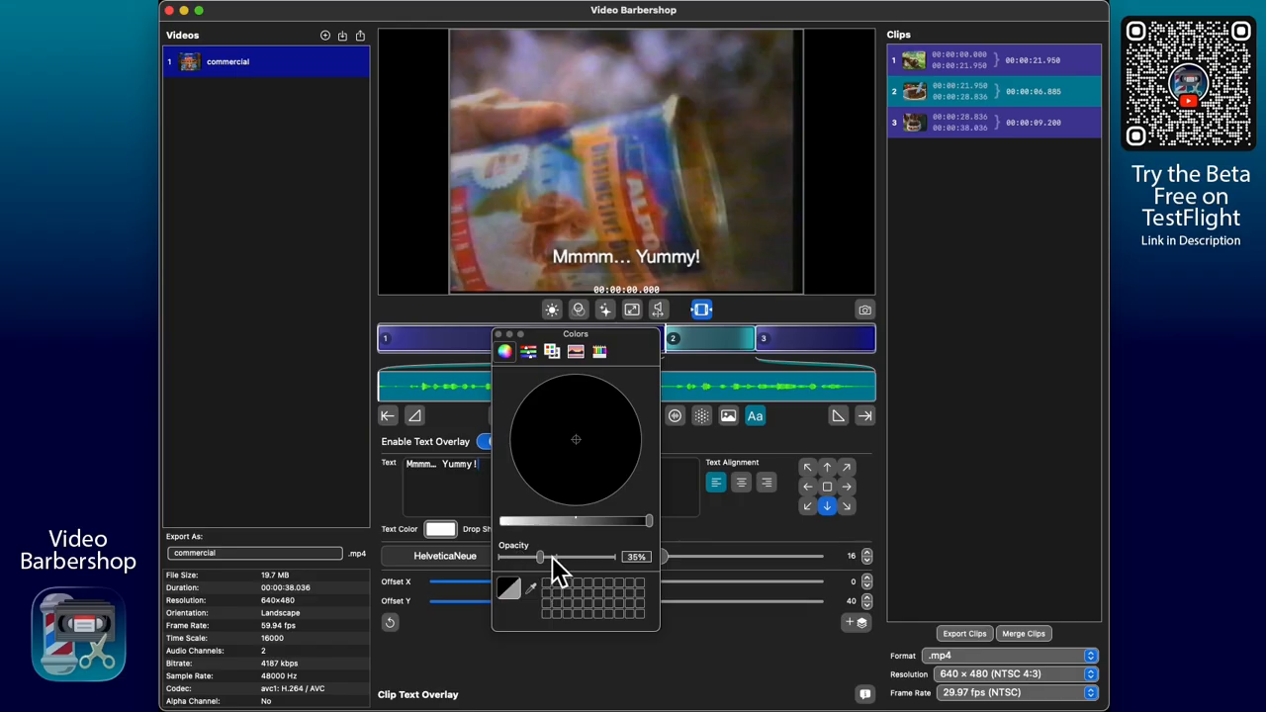
click(553, 560)
click(501, 338)
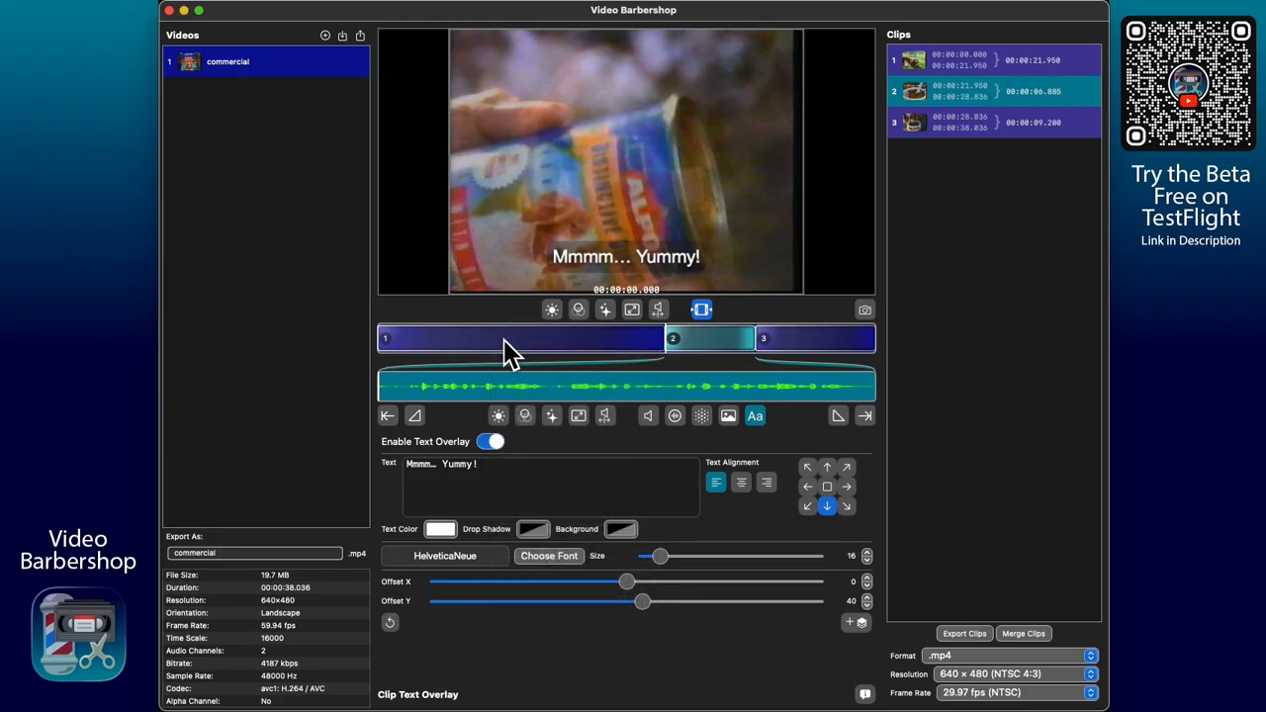
Step: Scrub through clip 2 to its end and toggle its text overlay off and on to check it
click(668, 390)
drag(374, 390, 882, 396)
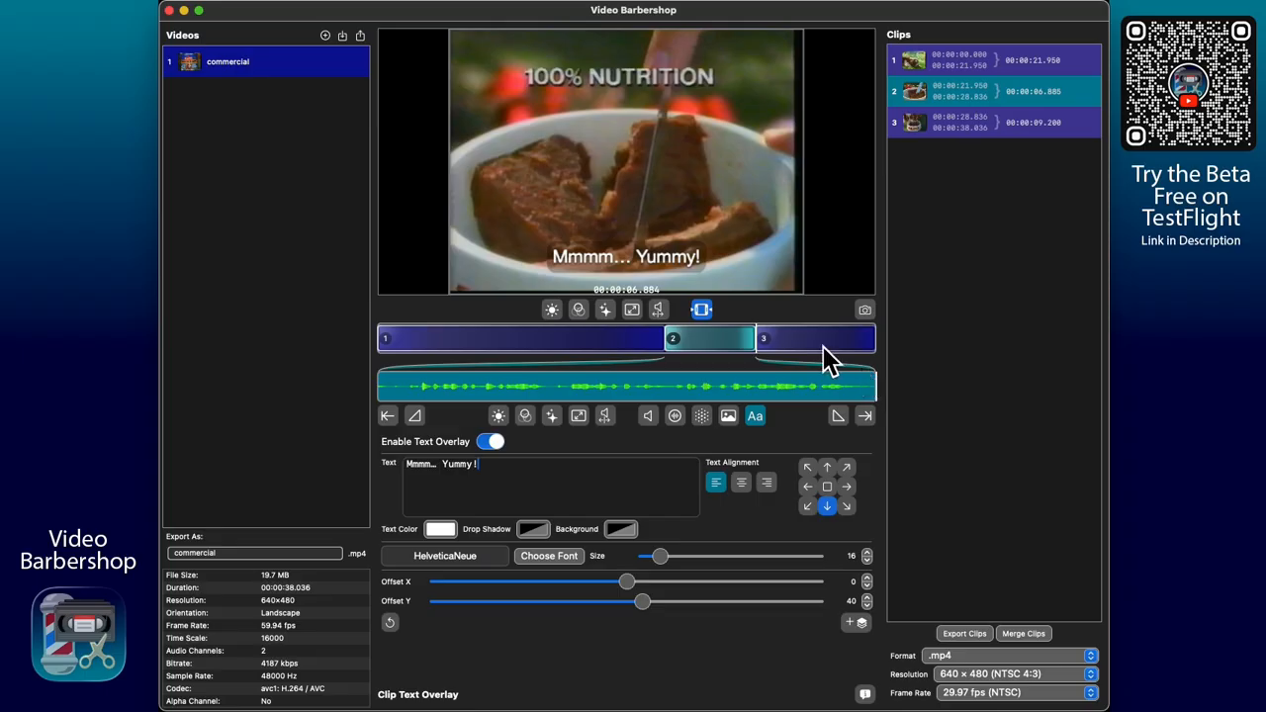
click(491, 443)
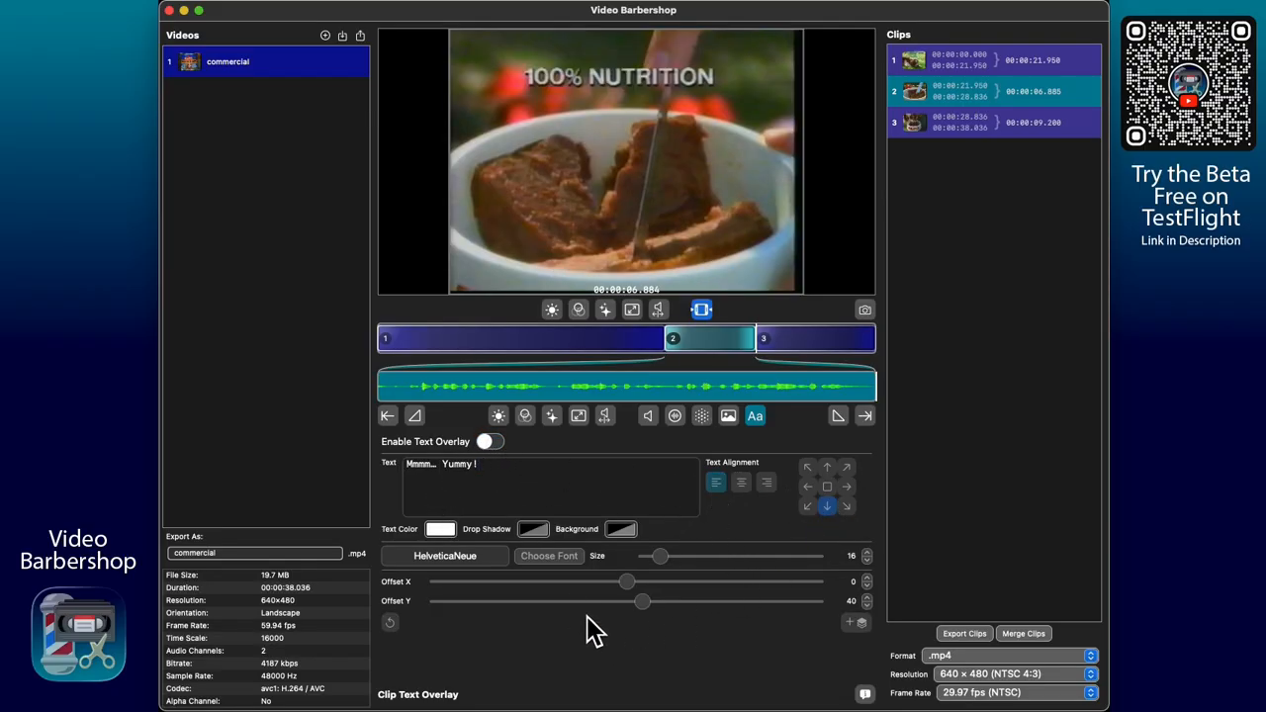
click(495, 442)
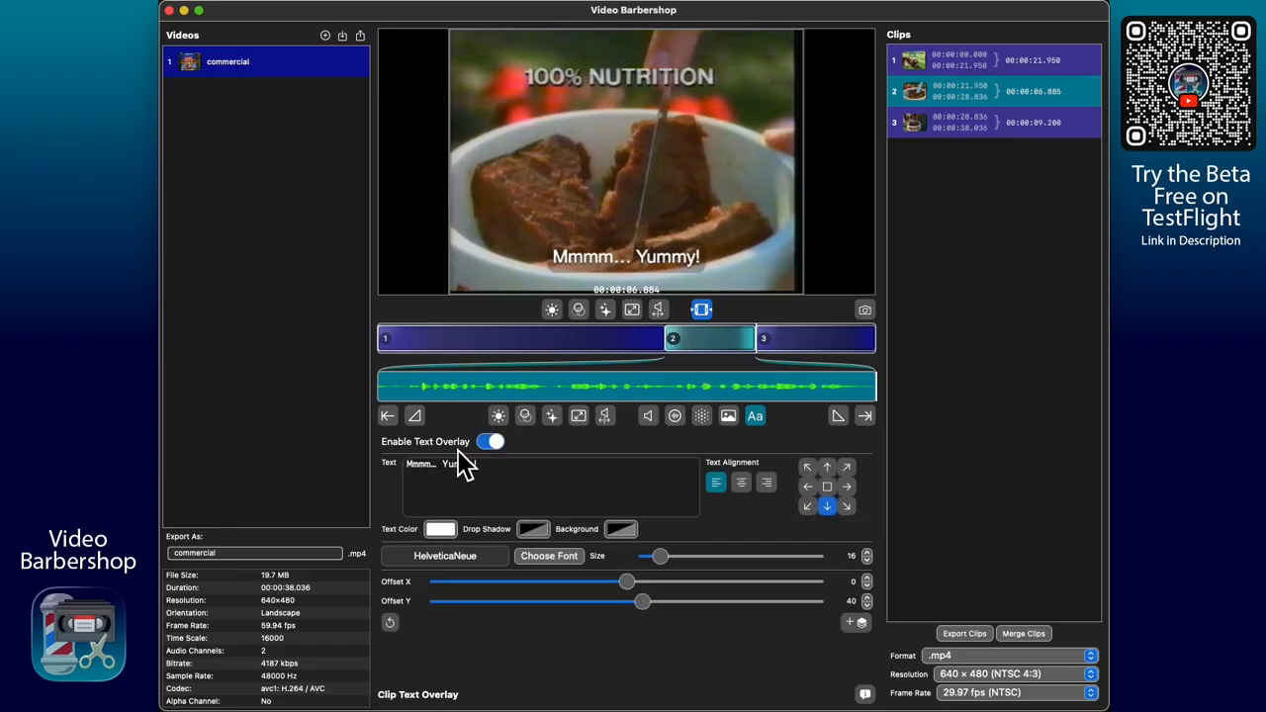
drag(498, 471, 406, 472)
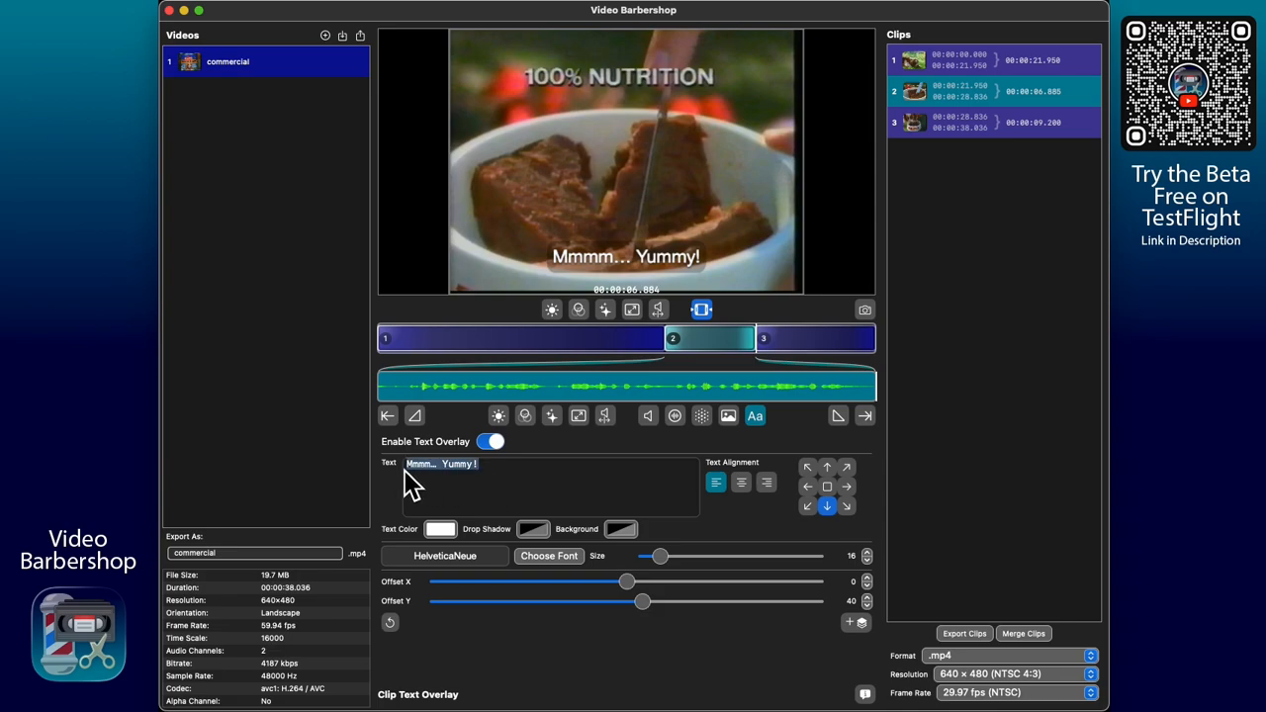
click(506, 481)
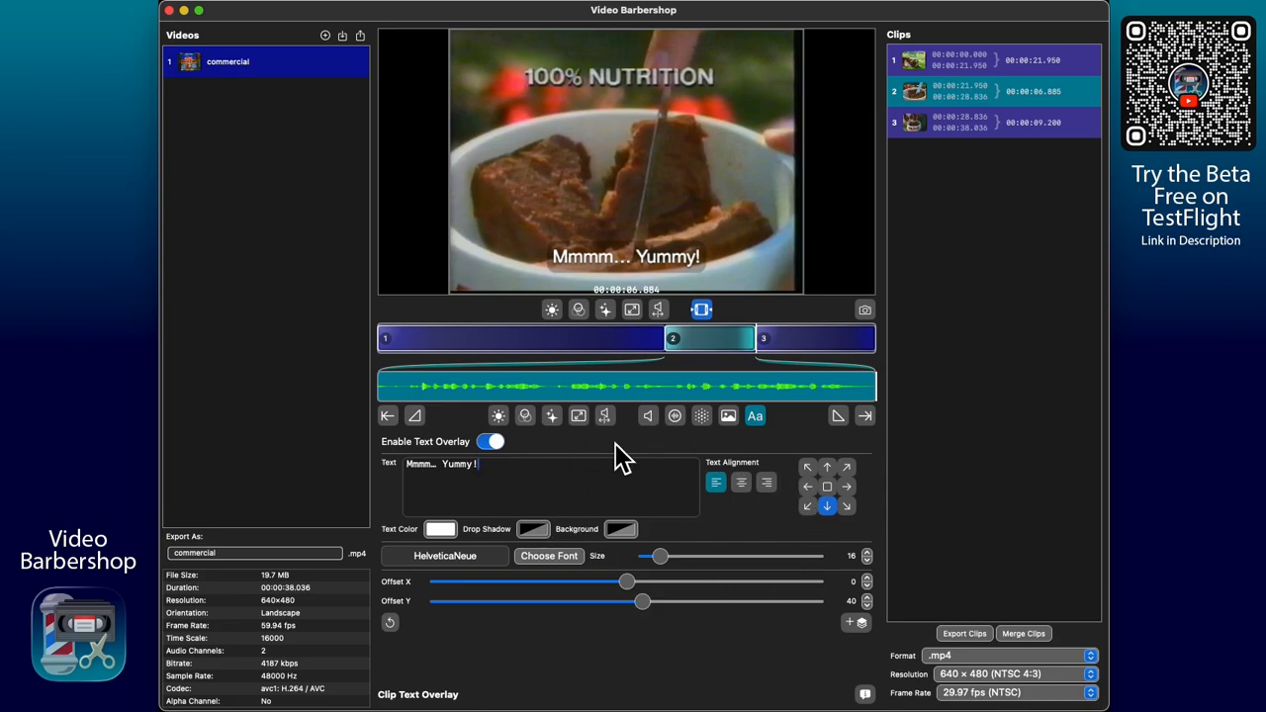
Step: Change the text color of the clip 2 overlay to yellow
click(442, 532)
drag(577, 485, 622, 381)
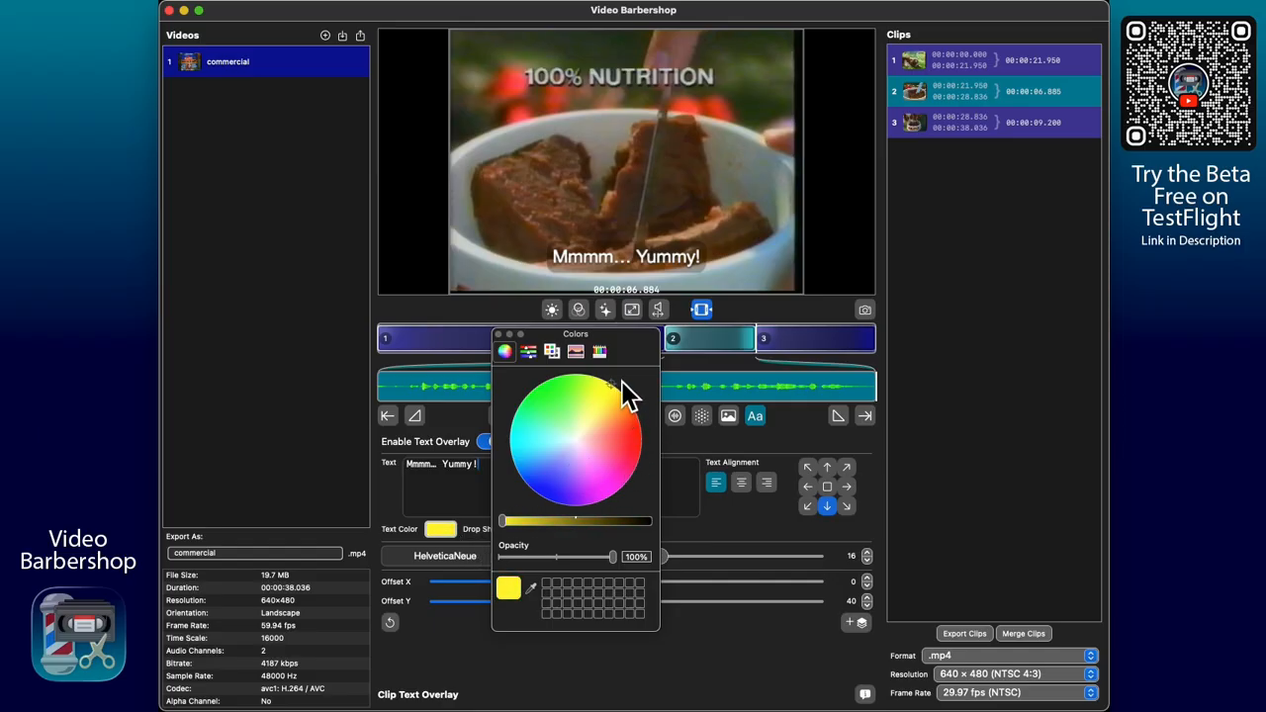
click(499, 336)
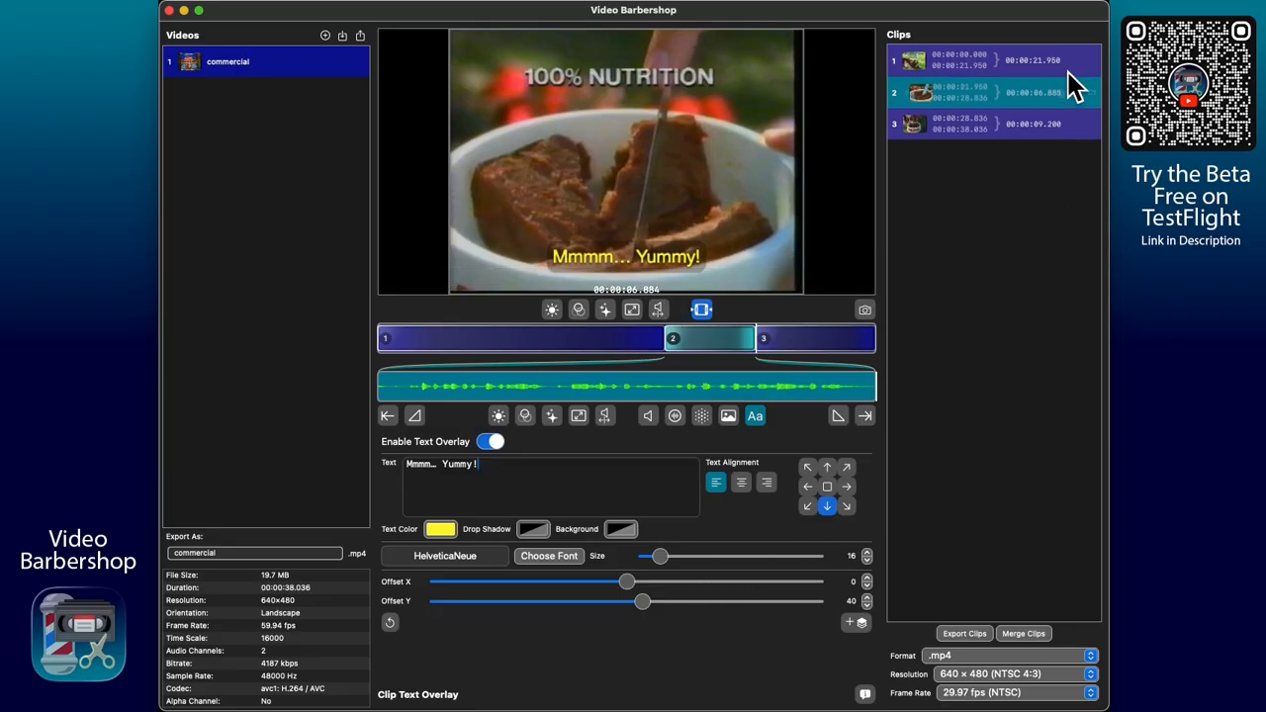
Step: Enable the text overlay again on clip 1 and clip 3
click(1012, 68)
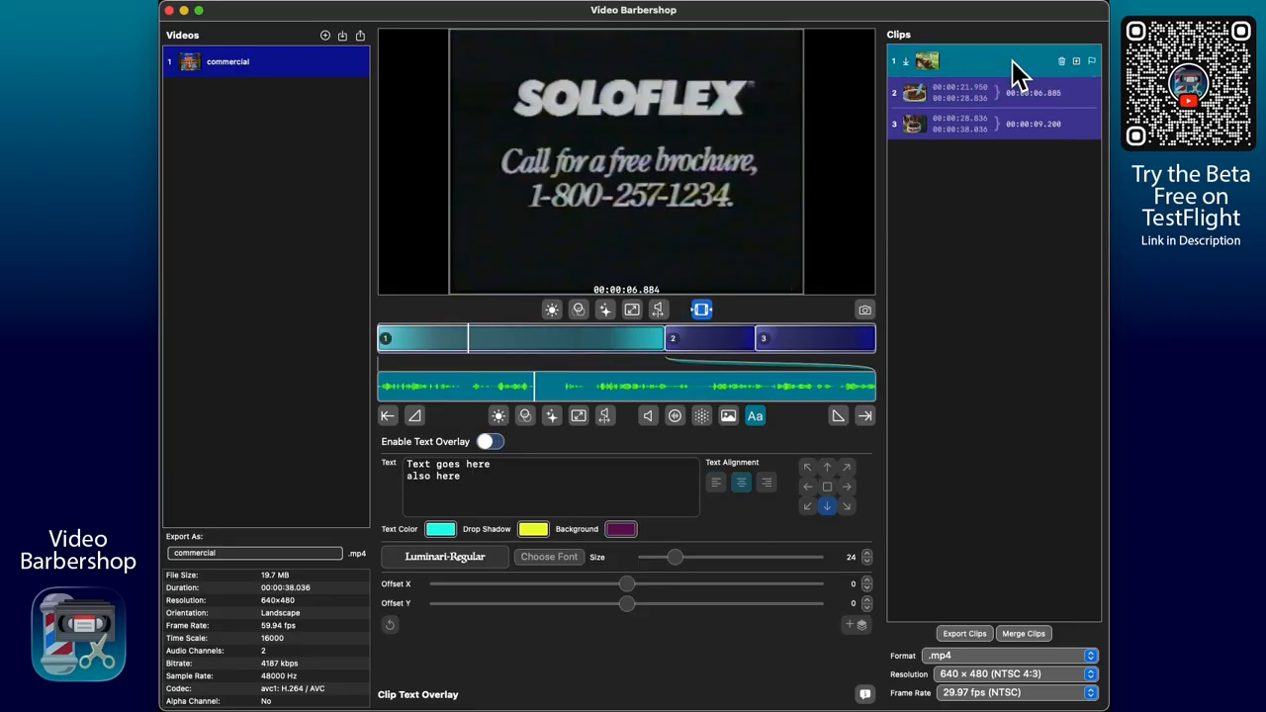
click(492, 442)
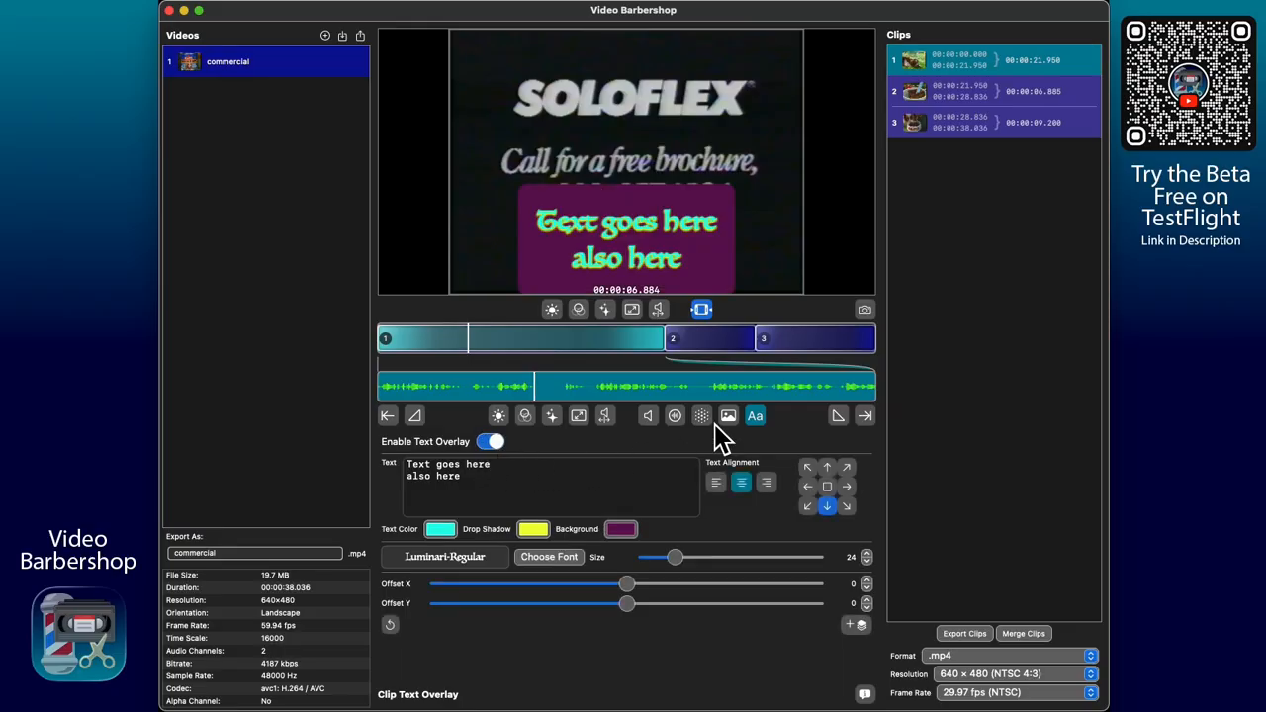
click(985, 131)
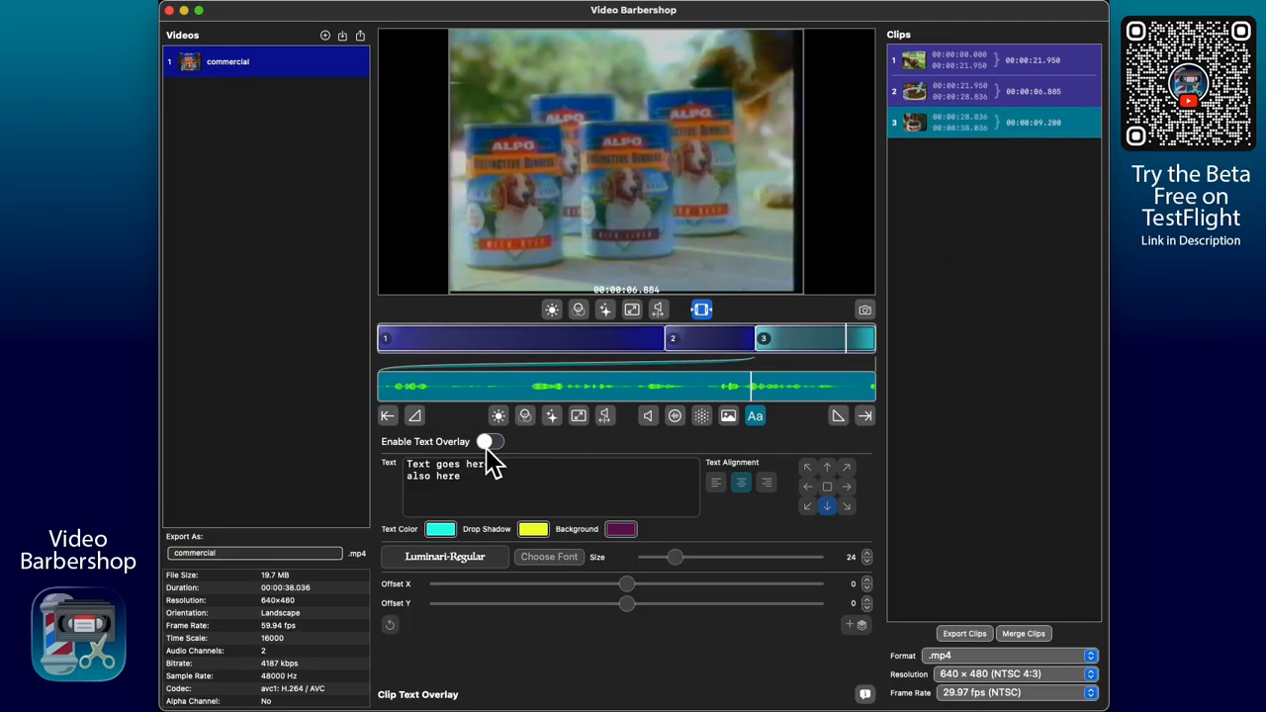
click(489, 444)
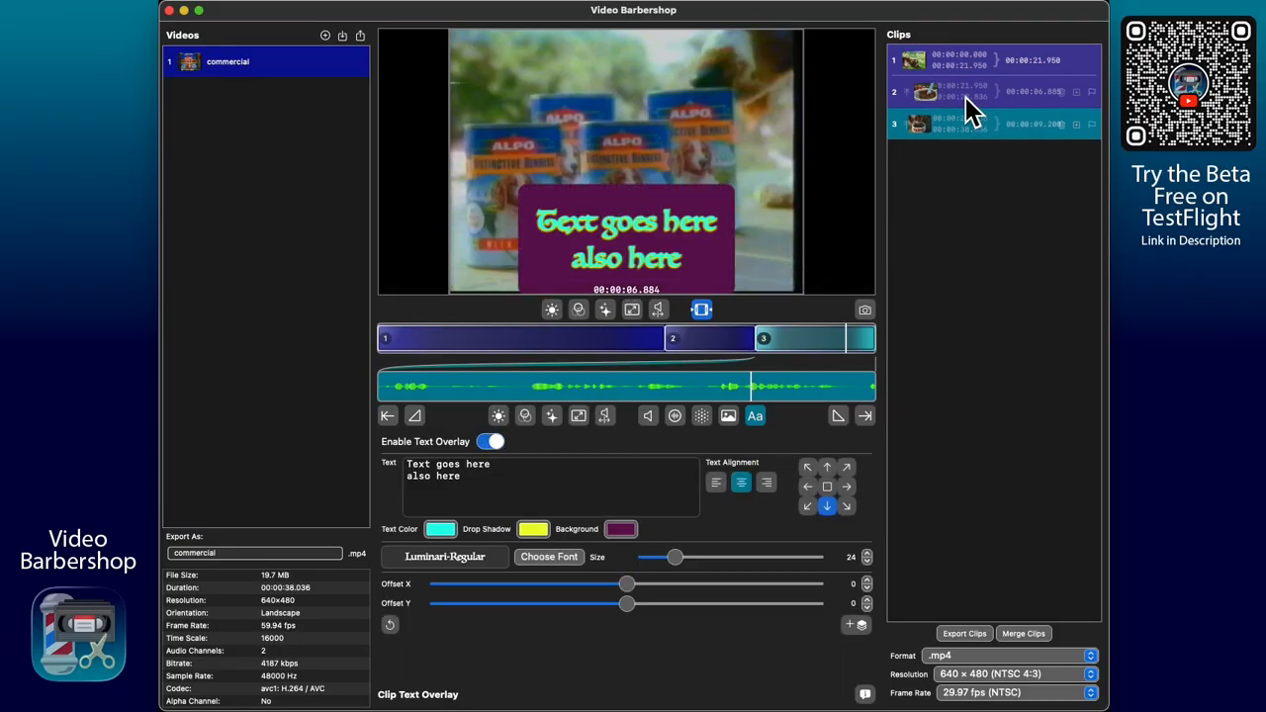
Step: Apply the text overlay style of clip 2 to all other clips and check it on clips 3 and 1
click(971, 100)
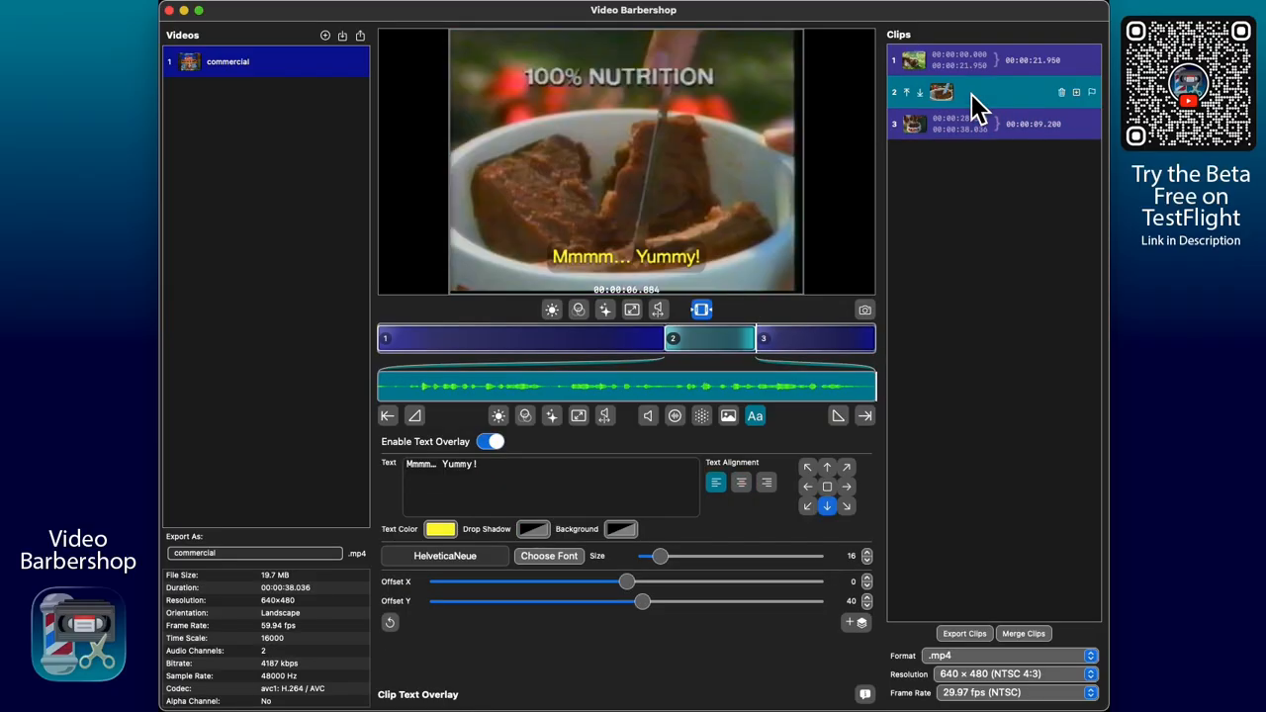
click(858, 623)
mouse_move(995, 136)
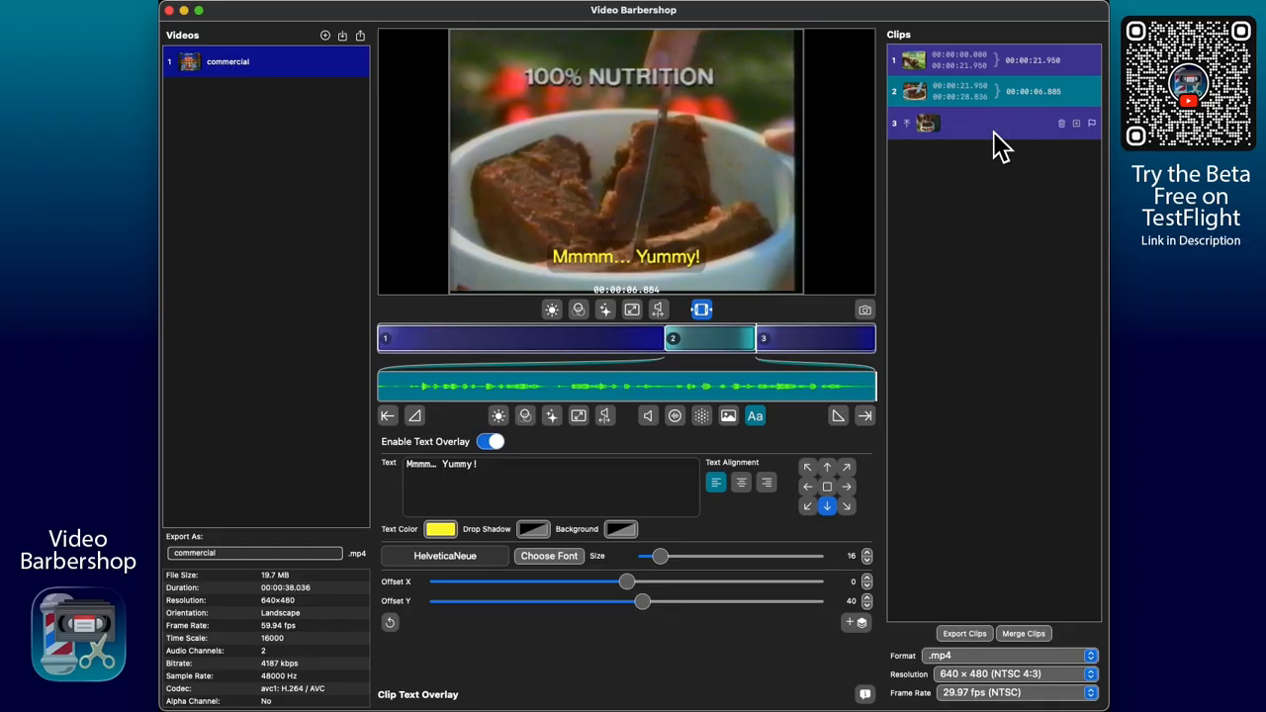
click(993, 129)
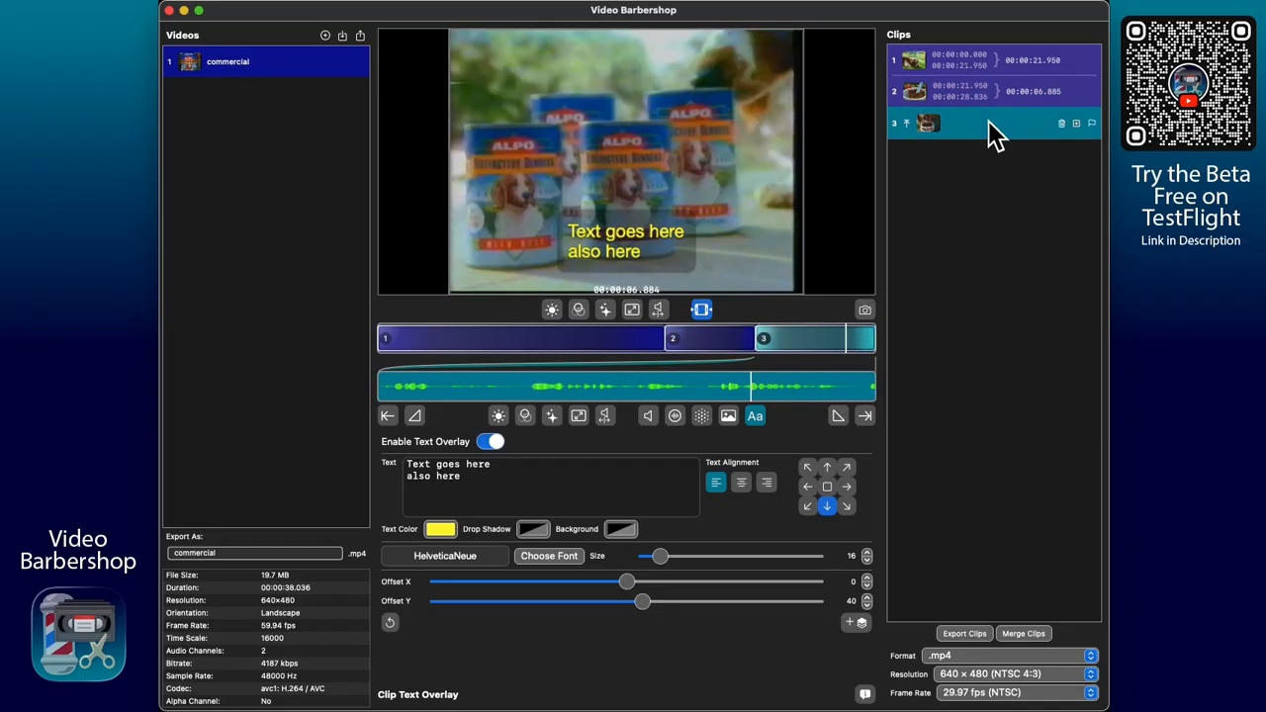
click(994, 67)
mouse_move(601, 256)
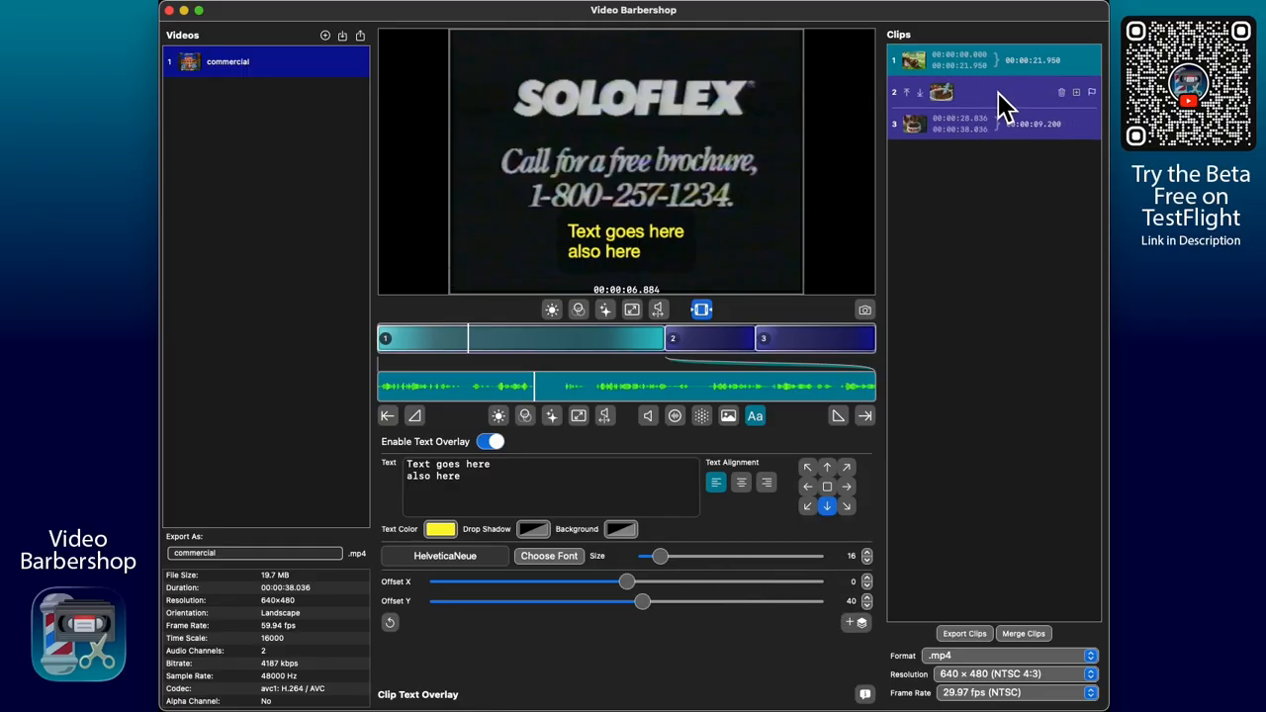
Step: Reset the text overlay style of clip 3 to its defaults and compare it with clip 2
click(1004, 124)
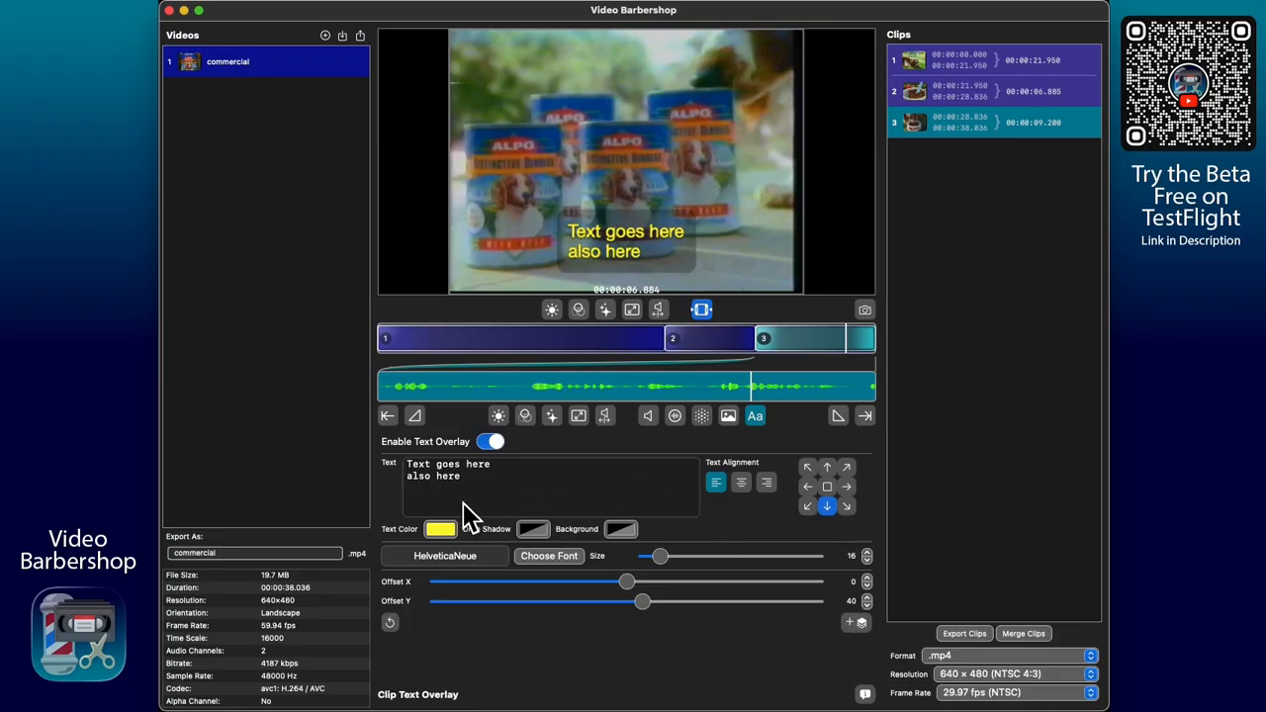
click(390, 622)
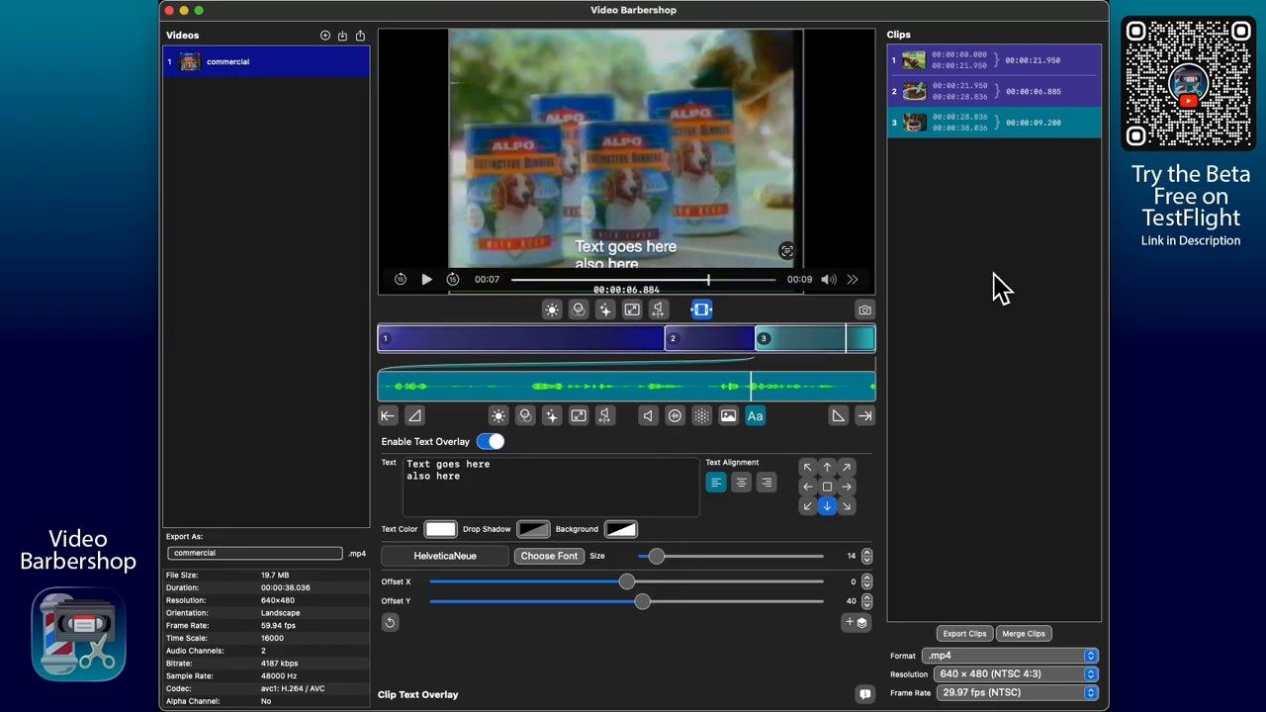
click(1001, 94)
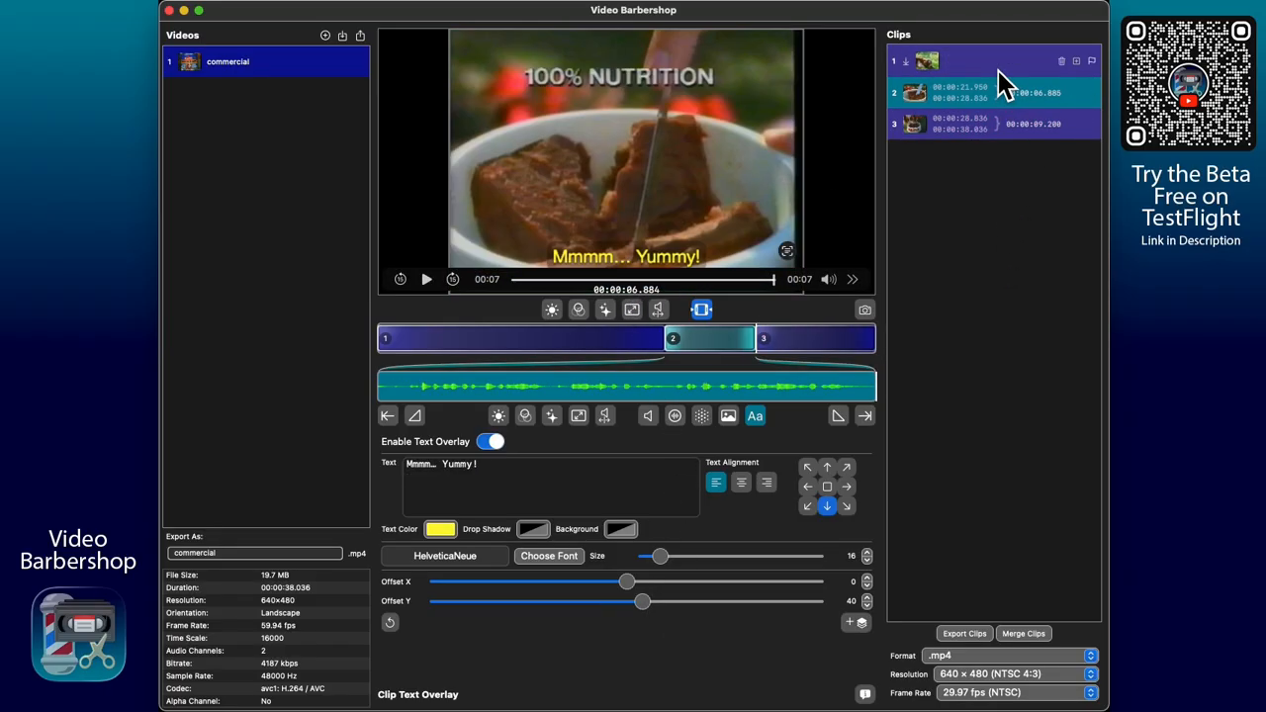
click(1000, 124)
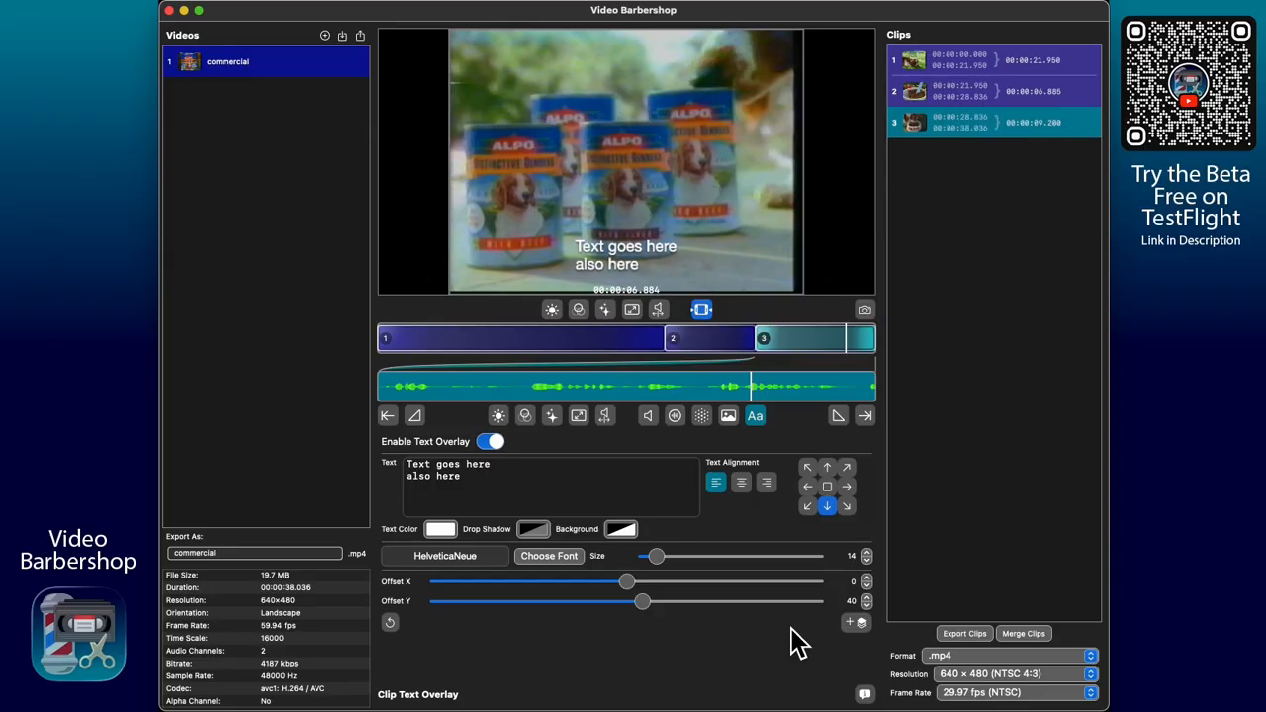
Step: Apply the default text overlay style of clip 3 to all clips and check the result on each clip
click(859, 623)
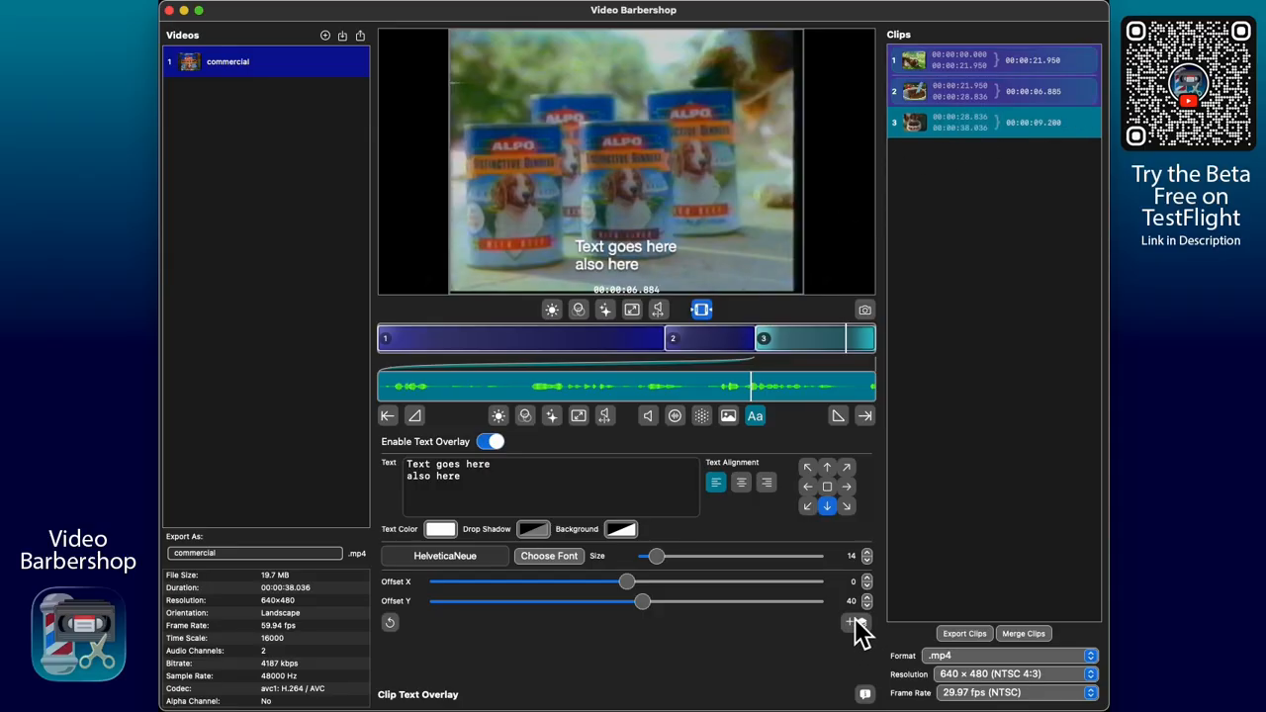
click(1020, 102)
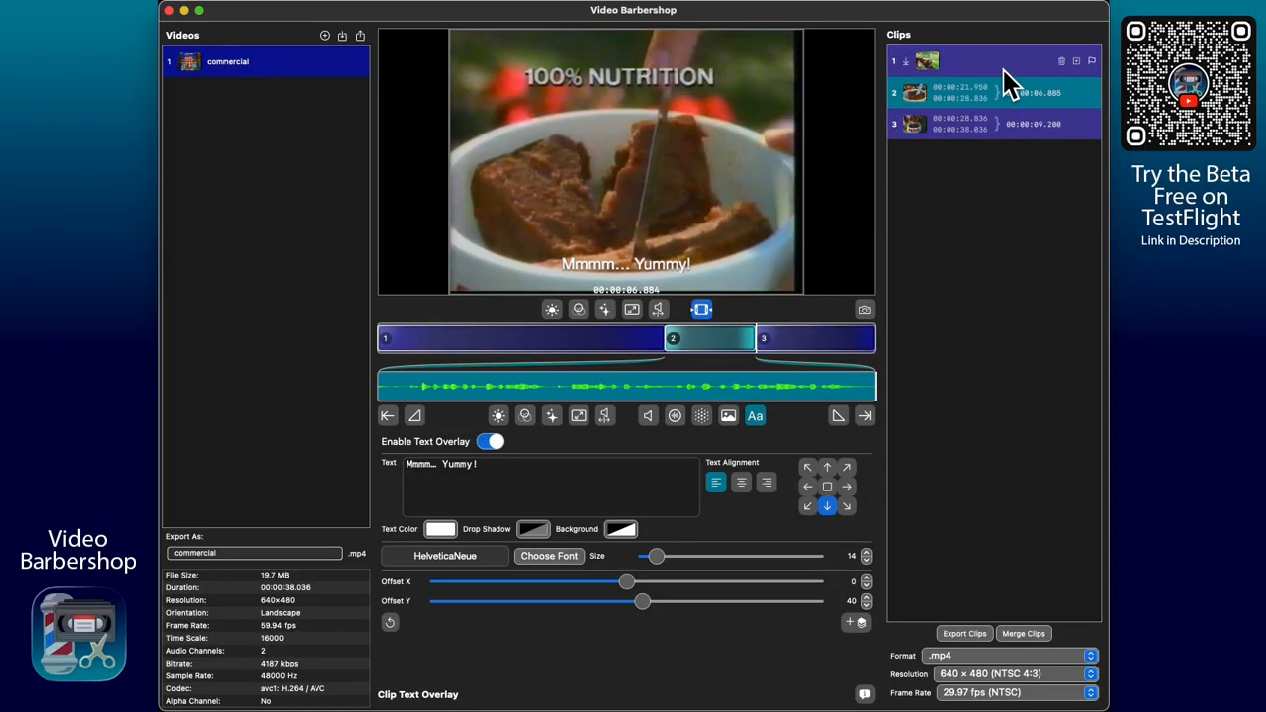
click(1002, 75)
click(997, 126)
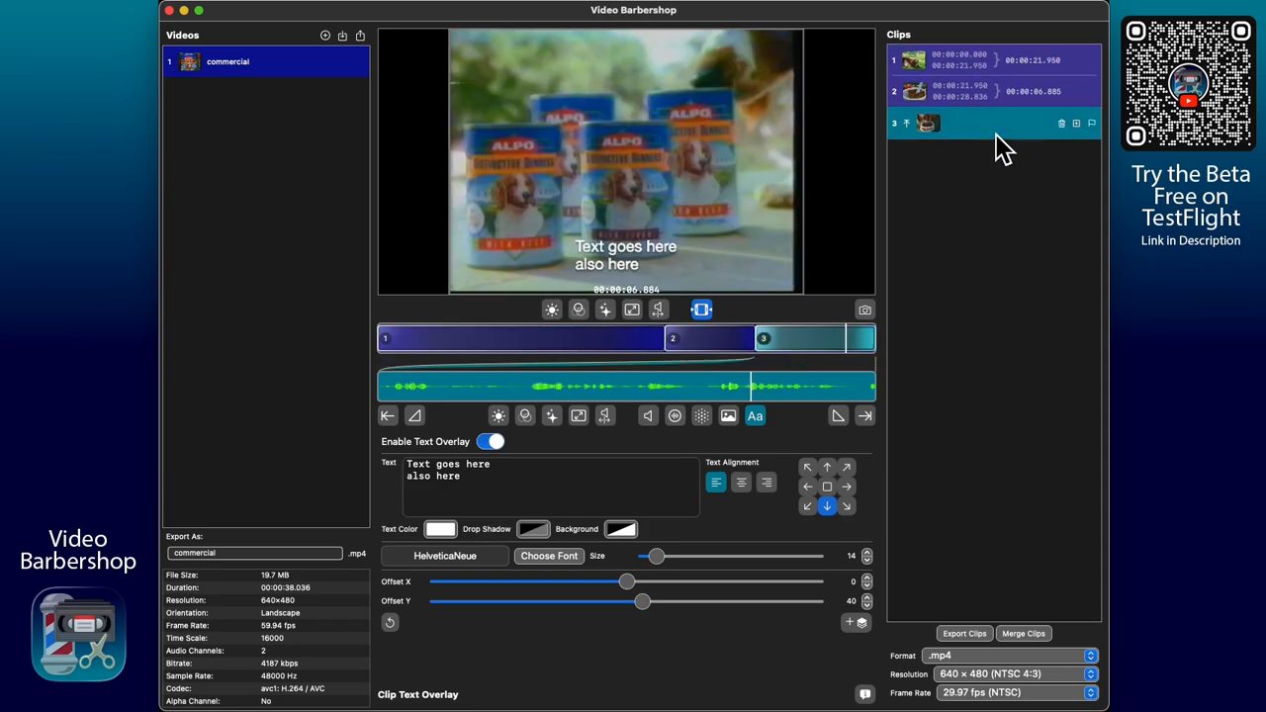
click(851, 625)
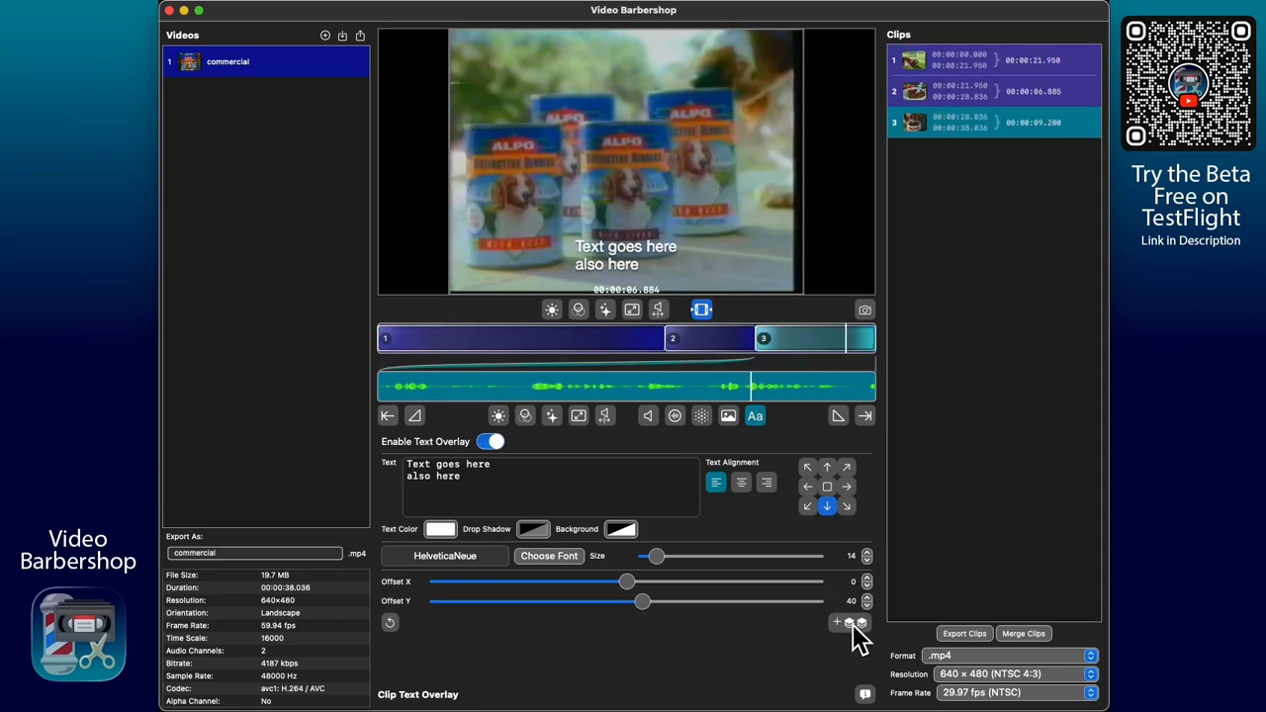